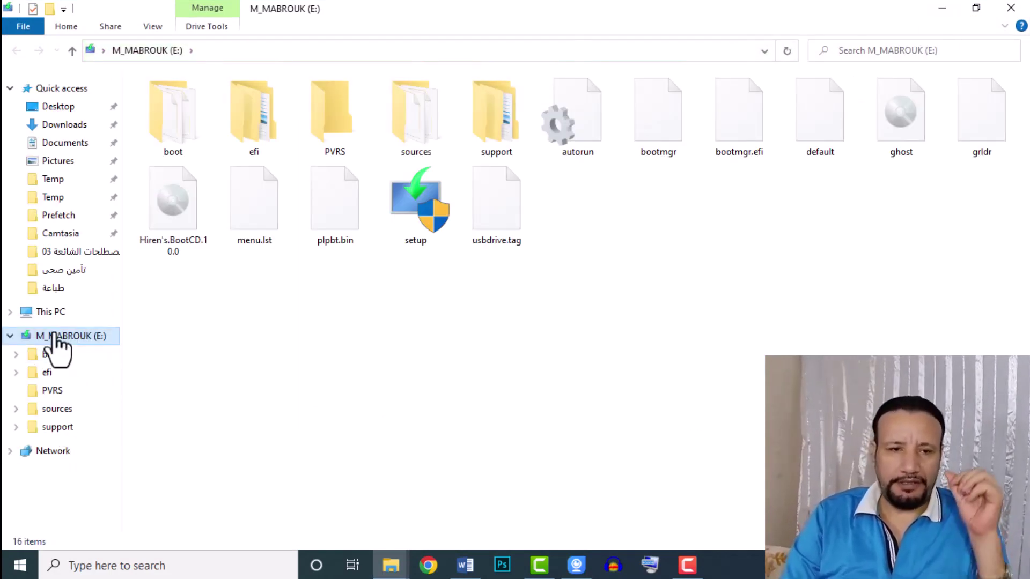
# - Go to This PC, view the contents of Local Disk (C:), and return to the drive overview
pyautogui.click(38, 312)
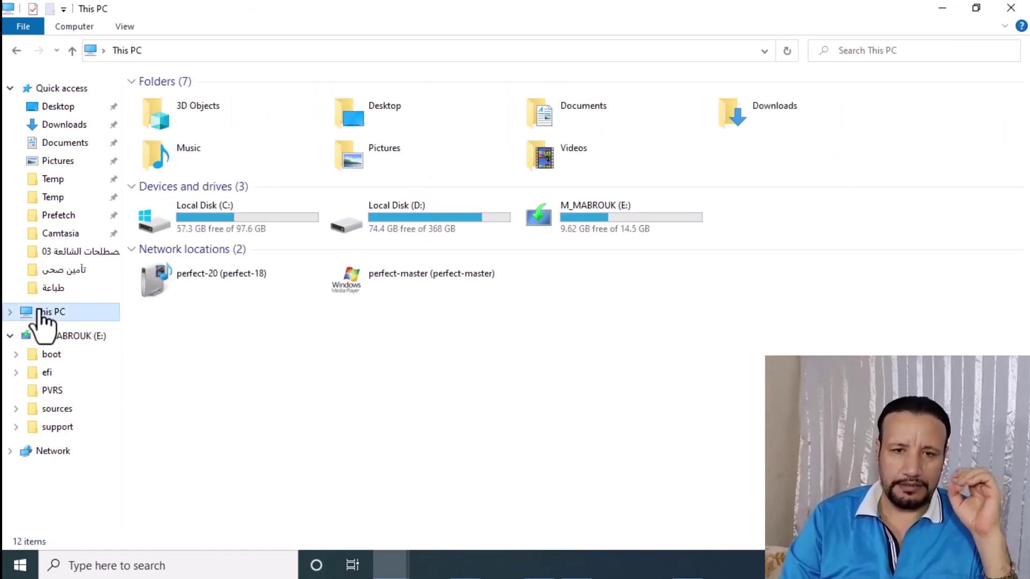
pyautogui.click(609, 215)
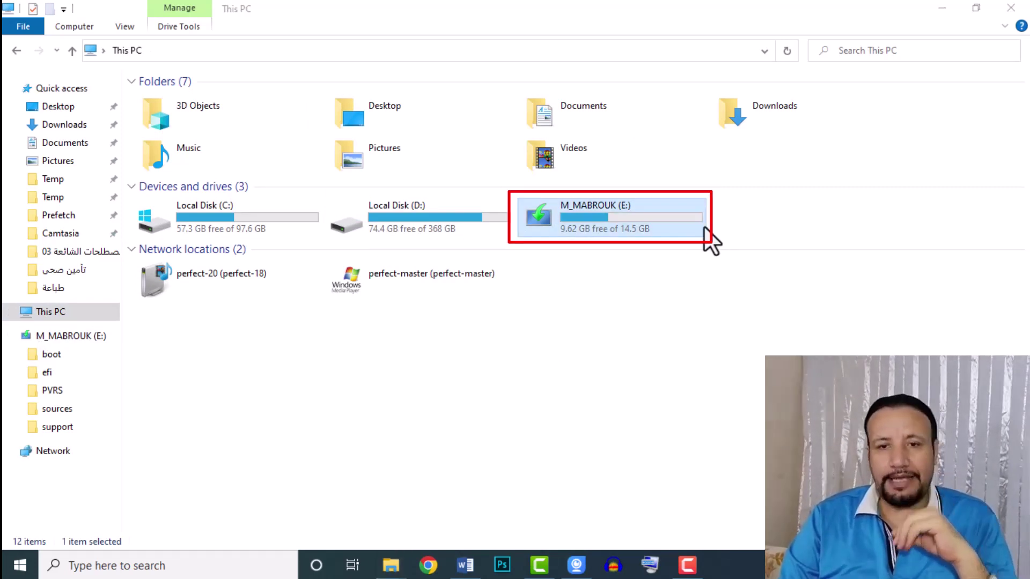
pyautogui.click(247, 216)
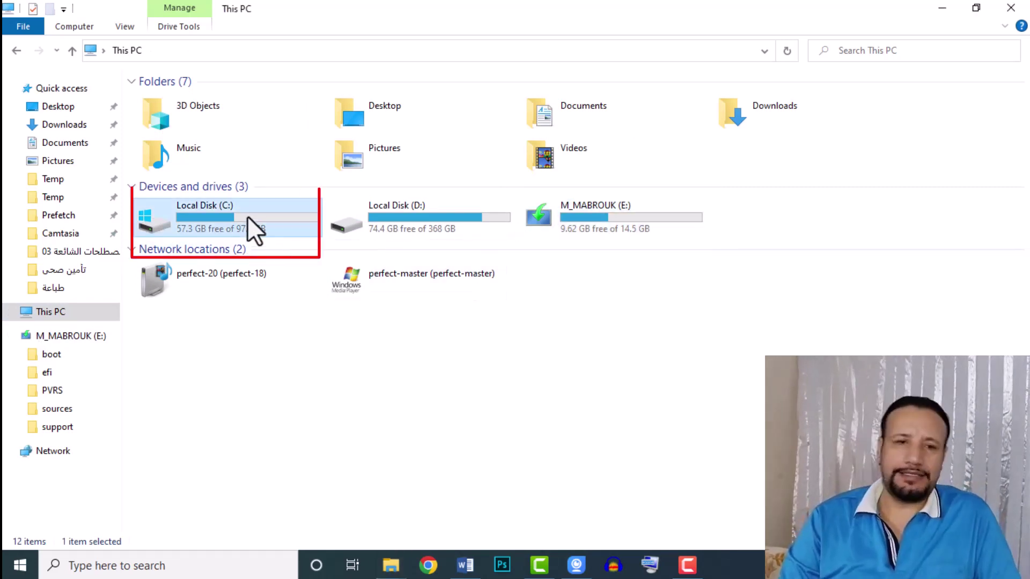
pyautogui.doubleClick(246, 216)
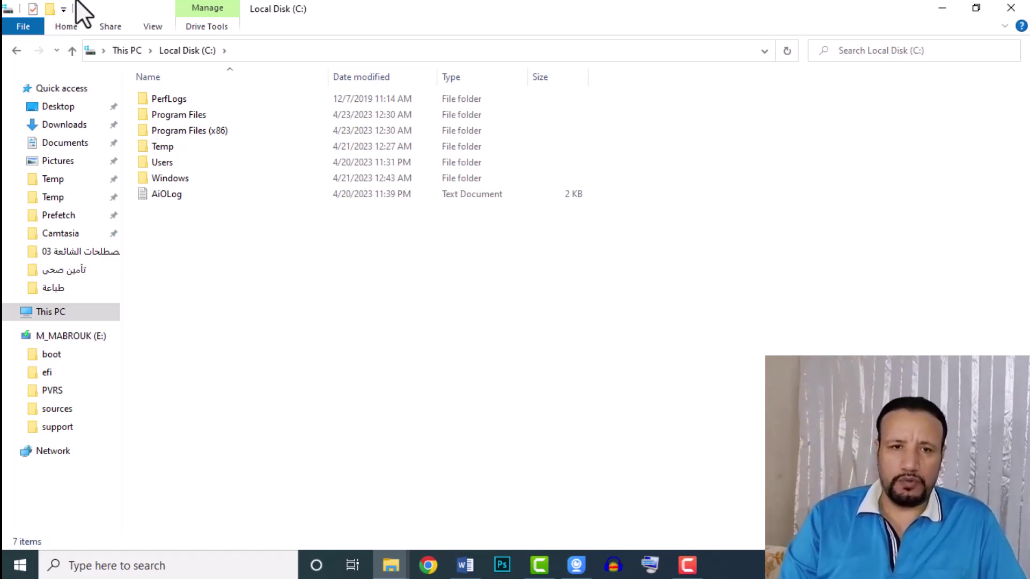
pyautogui.click(72, 50)
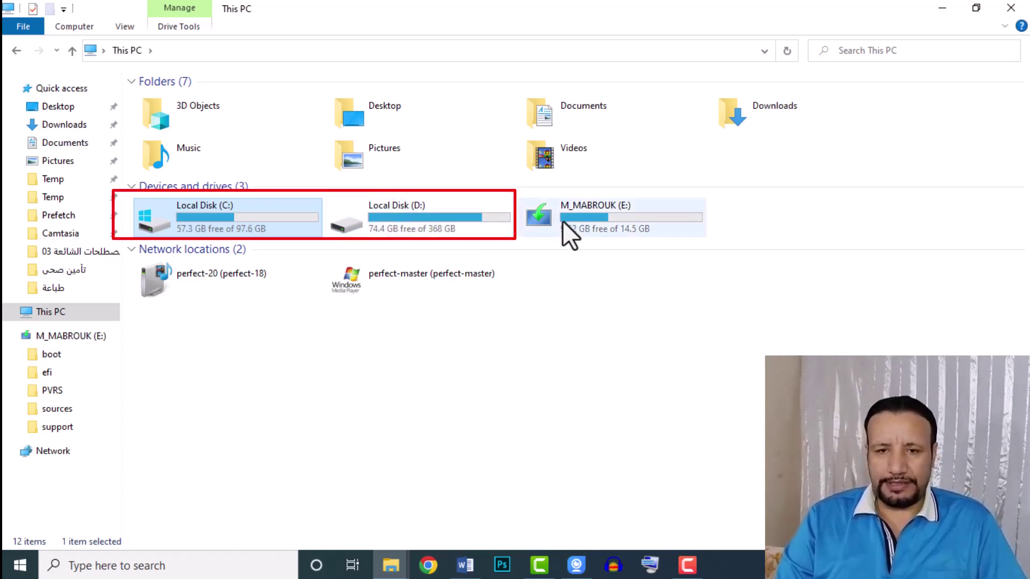
# - Browse the folders on Local Disk (D:) and return to the drive overview
pyautogui.doubleClick(452, 220)
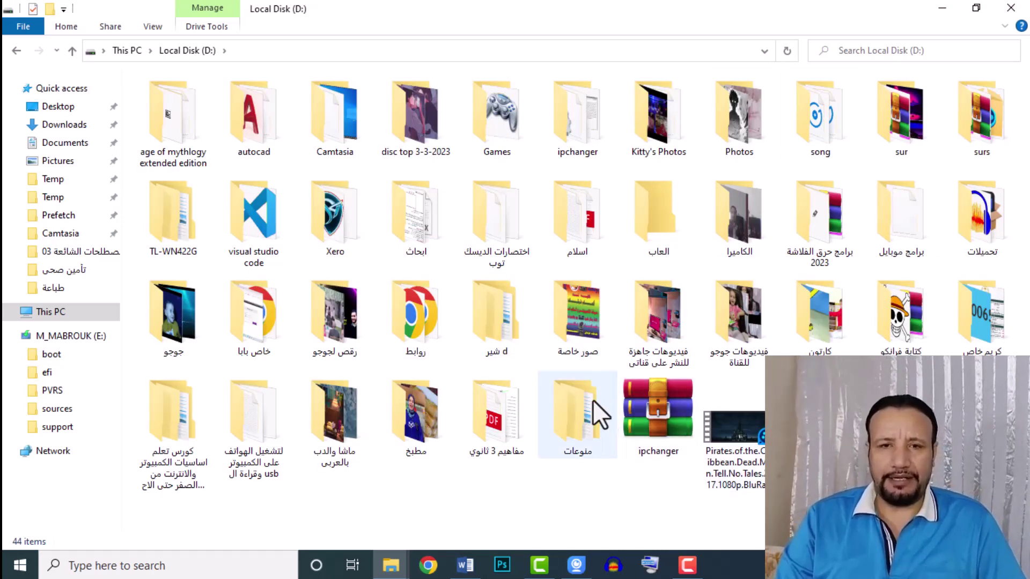
pyautogui.click(342, 115)
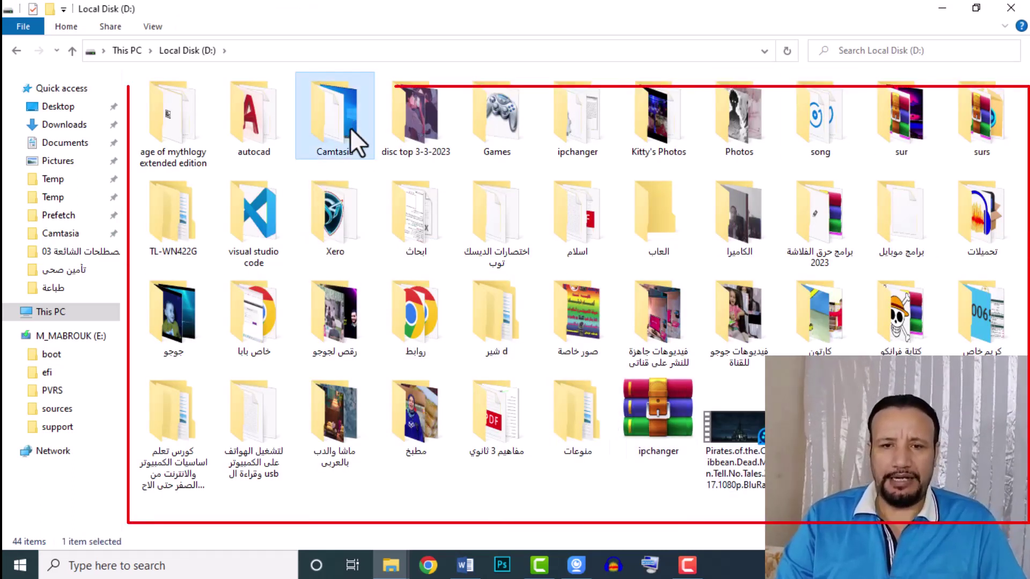
pyautogui.click(503, 207)
pyautogui.click(423, 220)
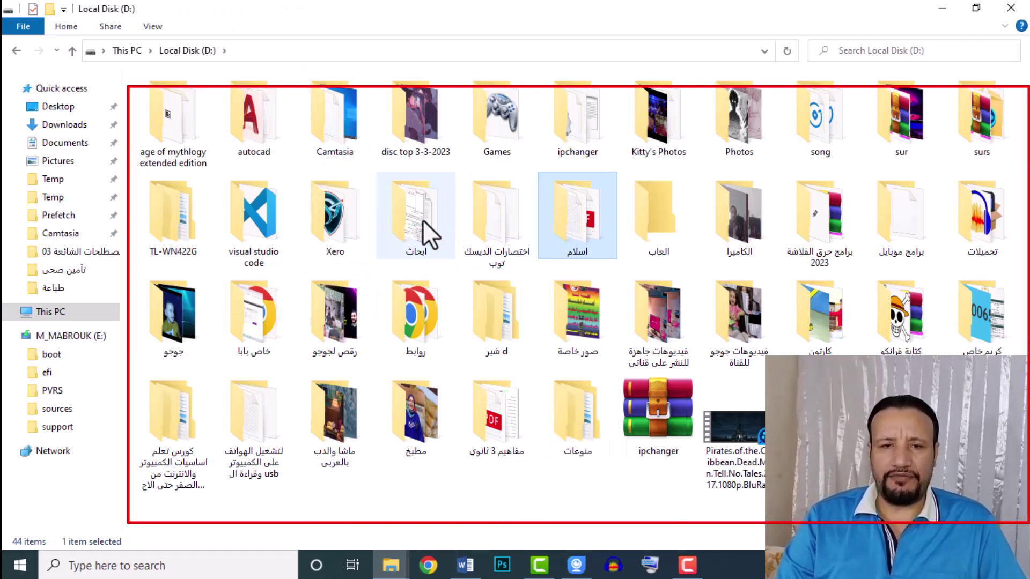
pyautogui.click(368, 220)
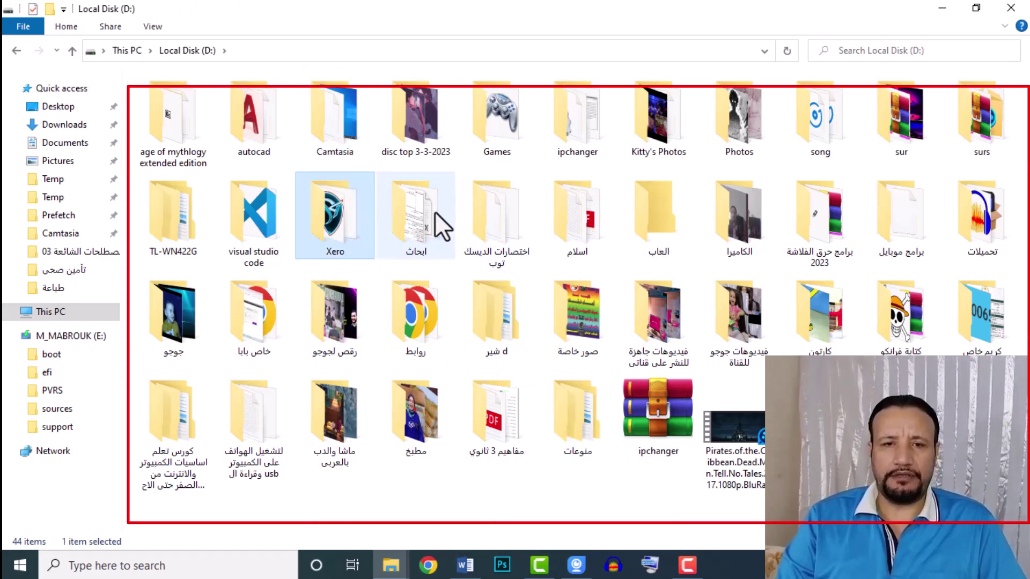
pyautogui.click(74, 47)
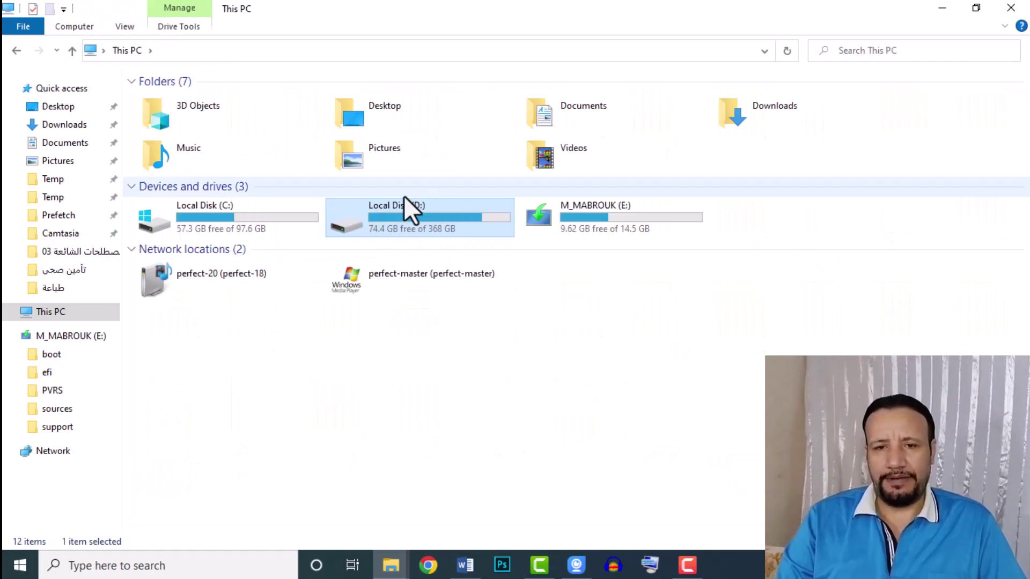
# - View the commands available for the USB drive (E:) and dismiss them
pyautogui.click(597, 220)
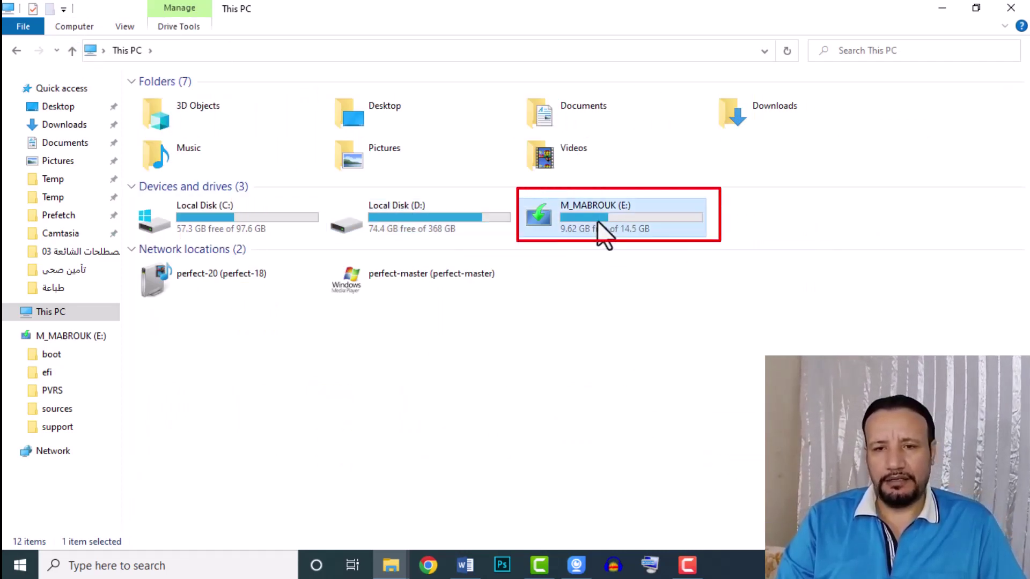
pyautogui.rightClick(598, 220)
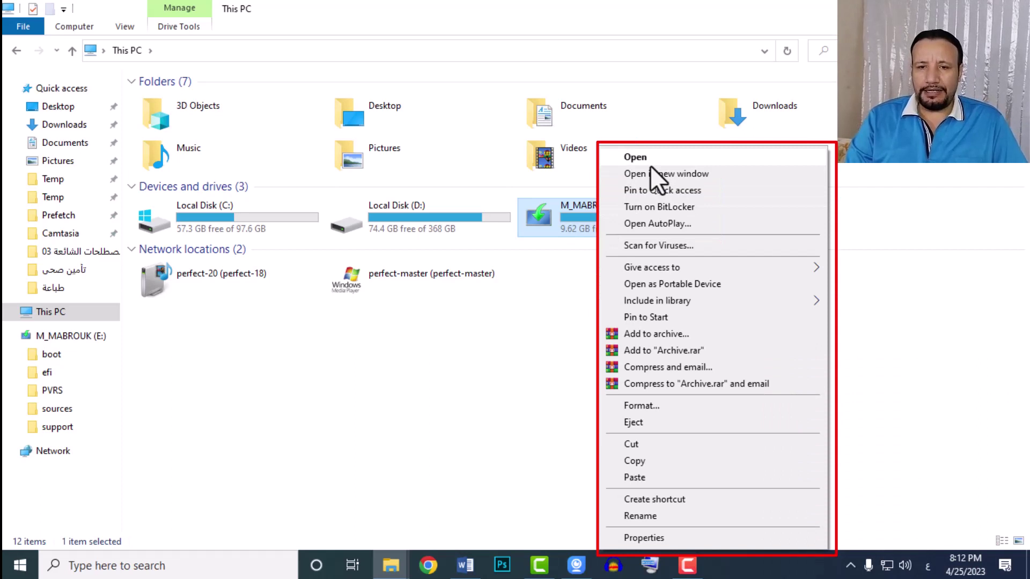
pyautogui.click(545, 282)
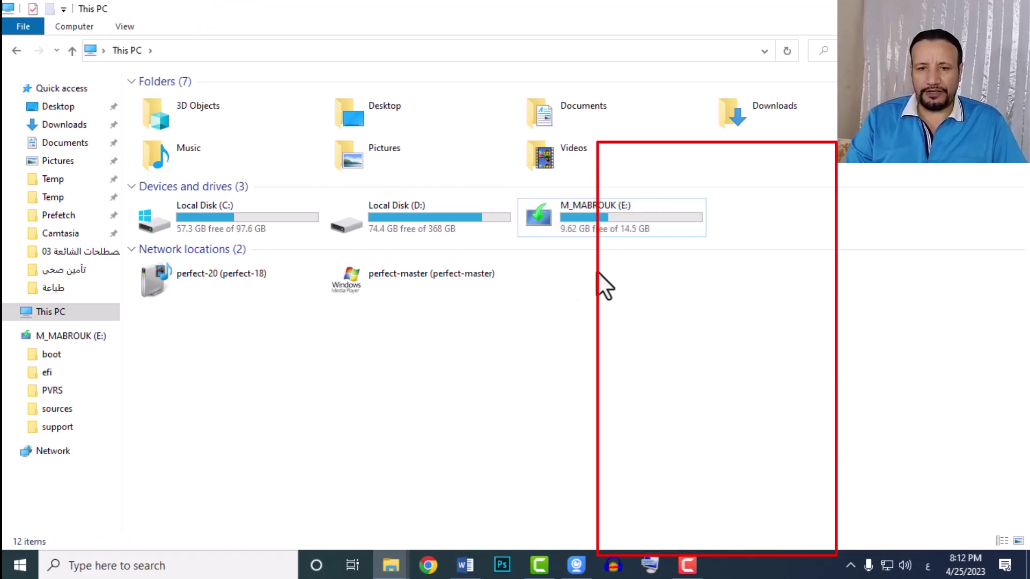
# - View the computer's basic system information through the properties of This PC, and close the System window
pyautogui.rightClick(600, 281)
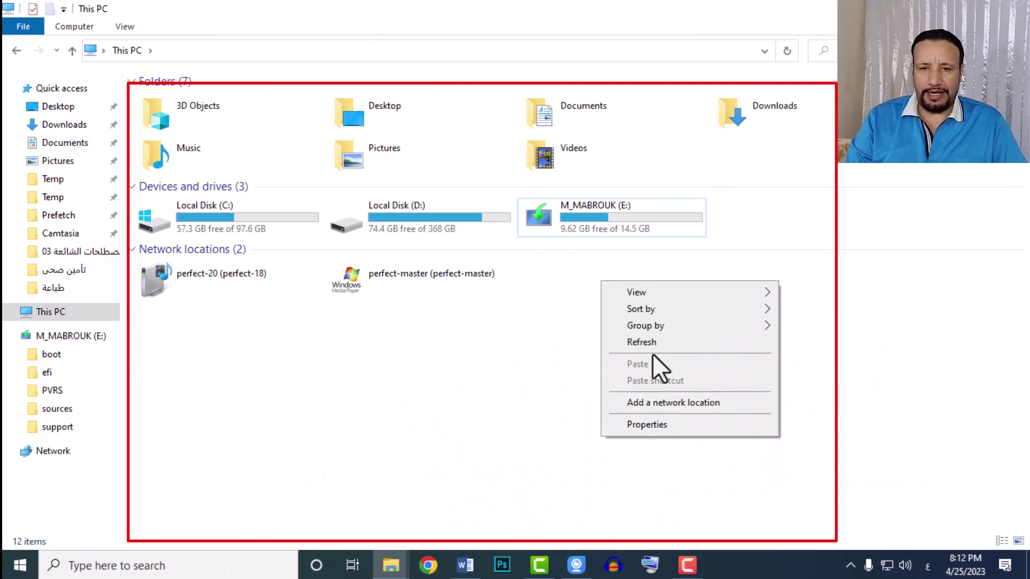
pyautogui.moveTo(647, 294)
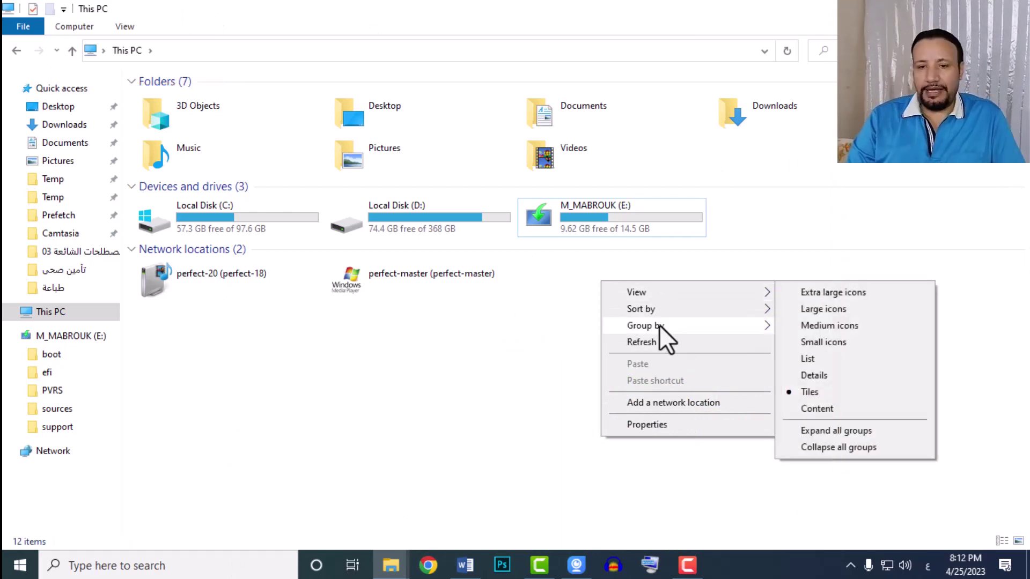
pyautogui.moveTo(660, 312)
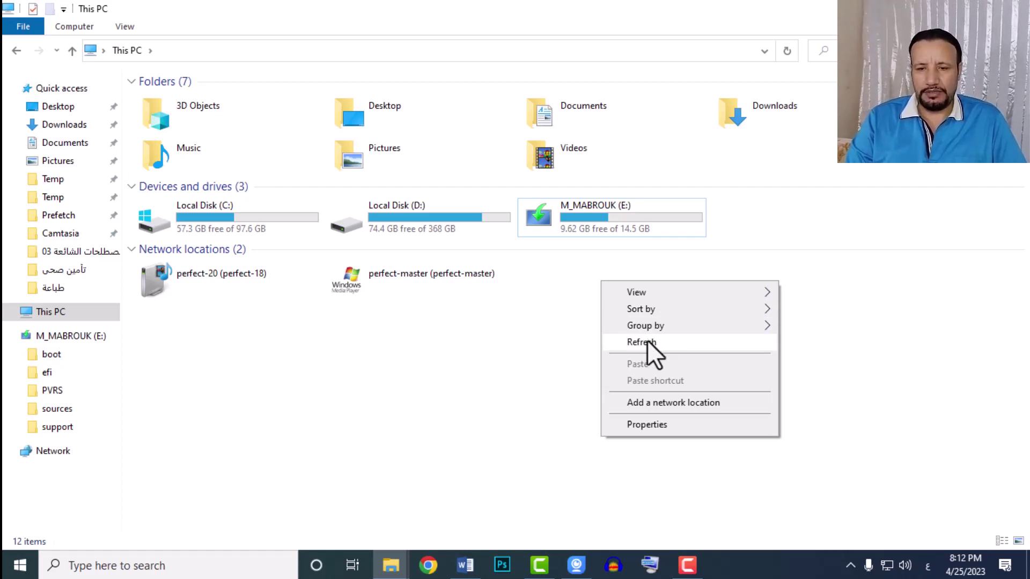
pyautogui.click(647, 424)
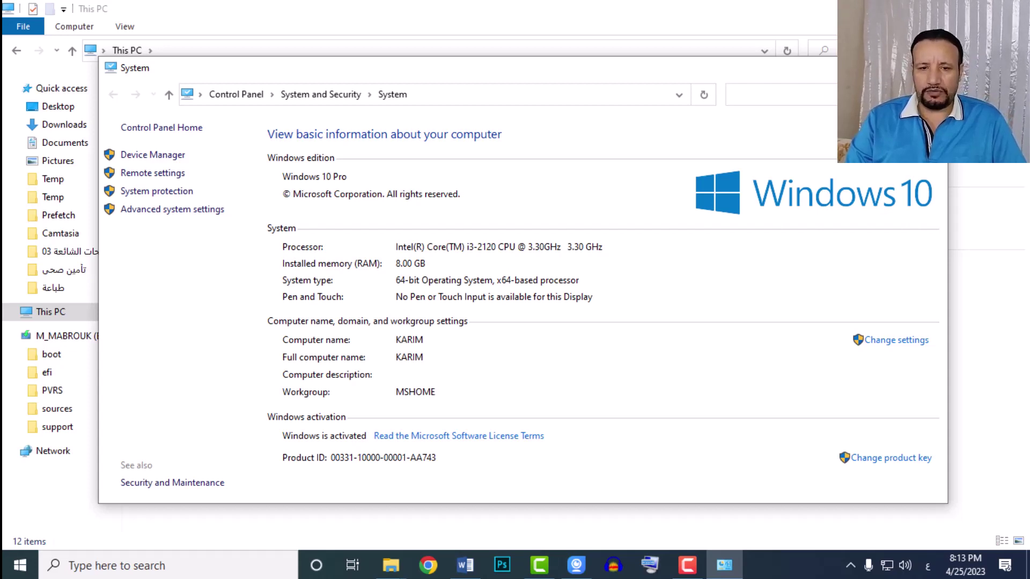
pyautogui.click(936, 68)
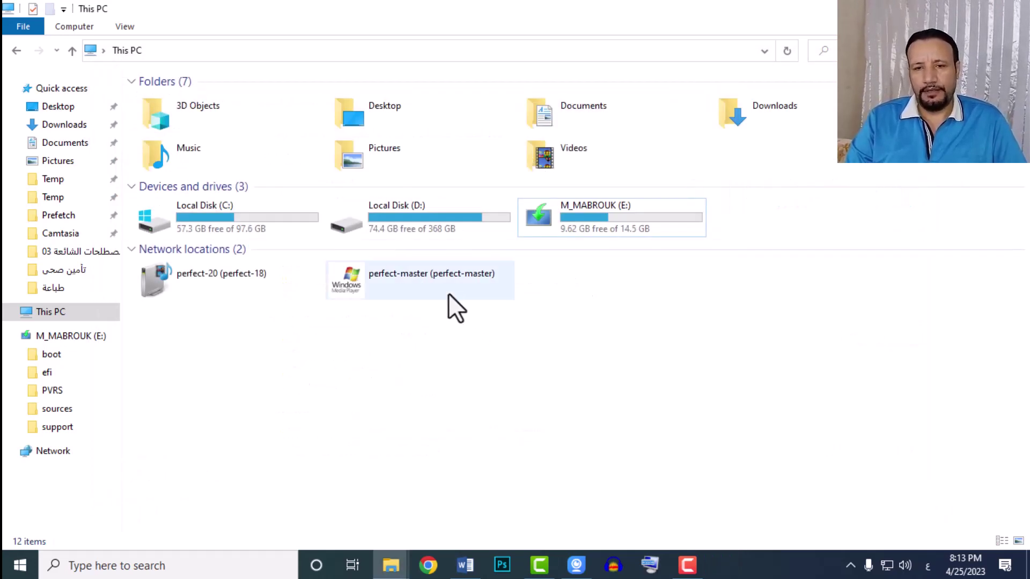
# - Compare the commands available for drives E:, D: and C:, including Scan for Viruses
pyautogui.rightClick(581, 219)
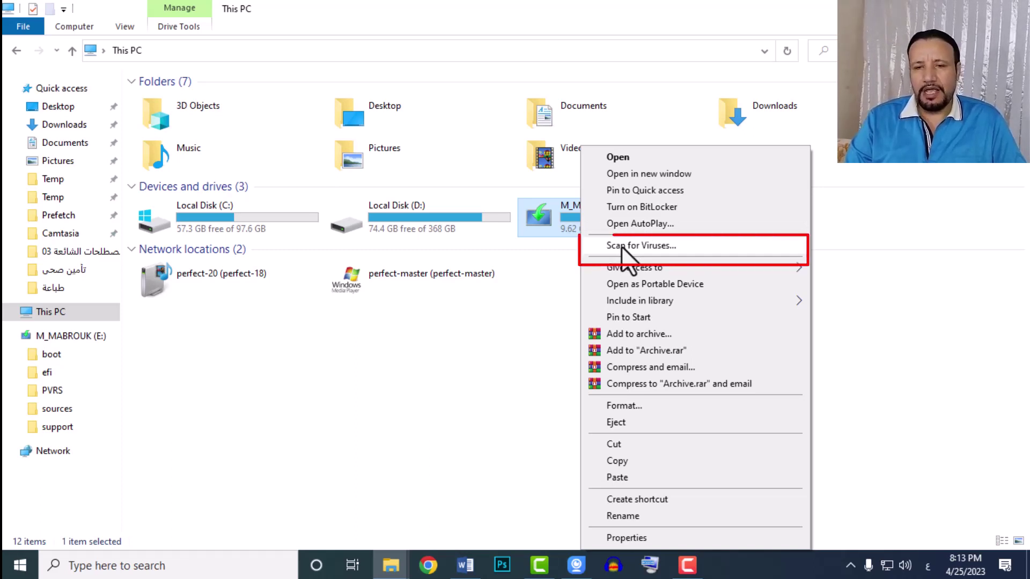
pyautogui.click(552, 305)
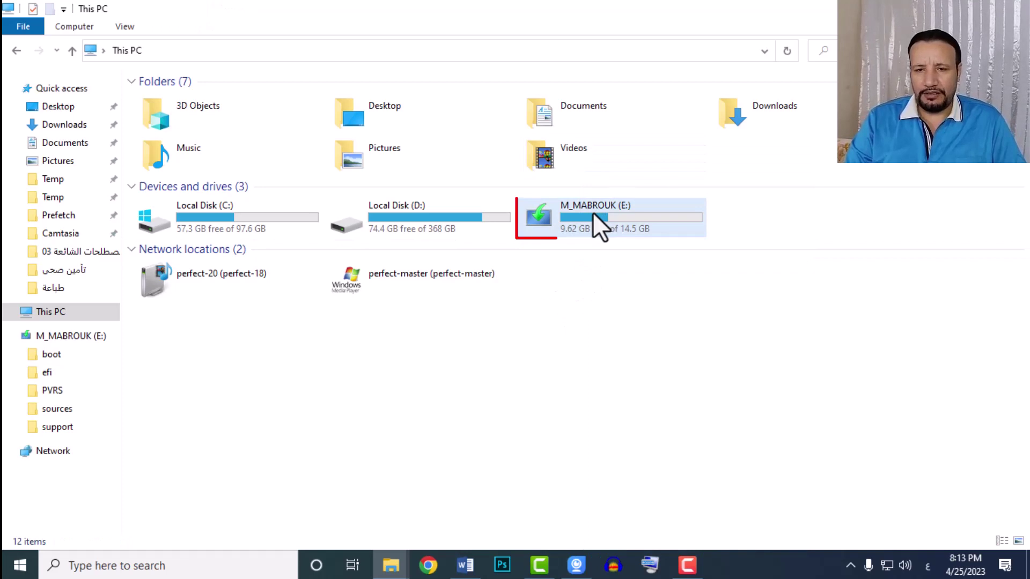
pyautogui.moveTo(584, 212)
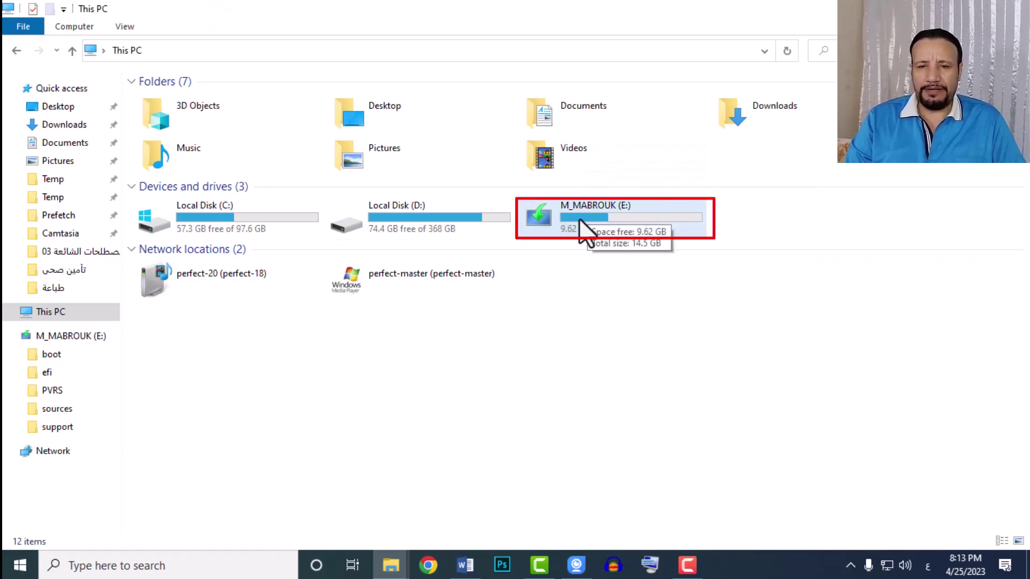
pyautogui.rightClick(582, 219)
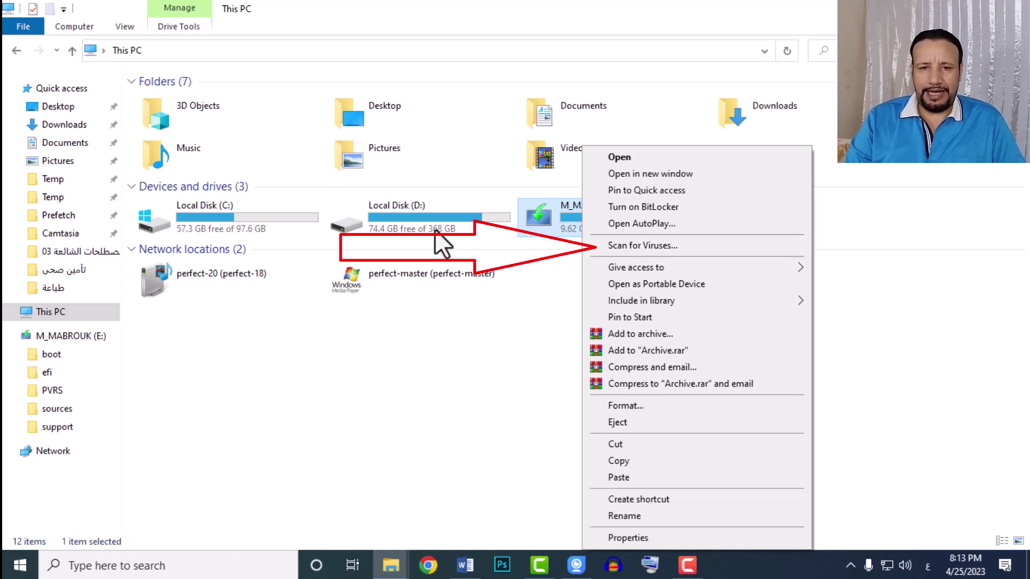
pyautogui.click(423, 215)
pyautogui.rightClick(427, 225)
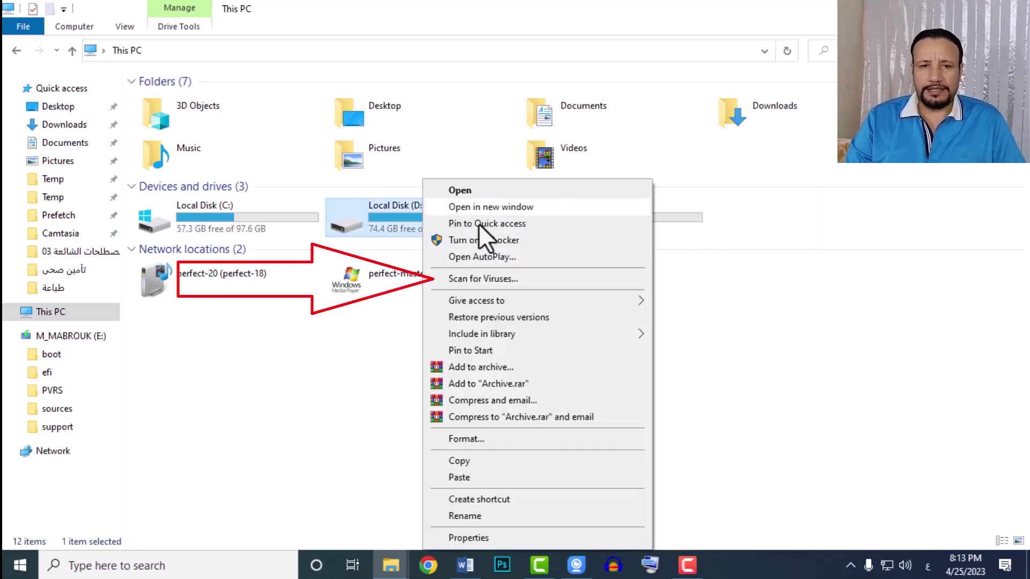
pyautogui.click(268, 215)
pyautogui.rightClick(268, 215)
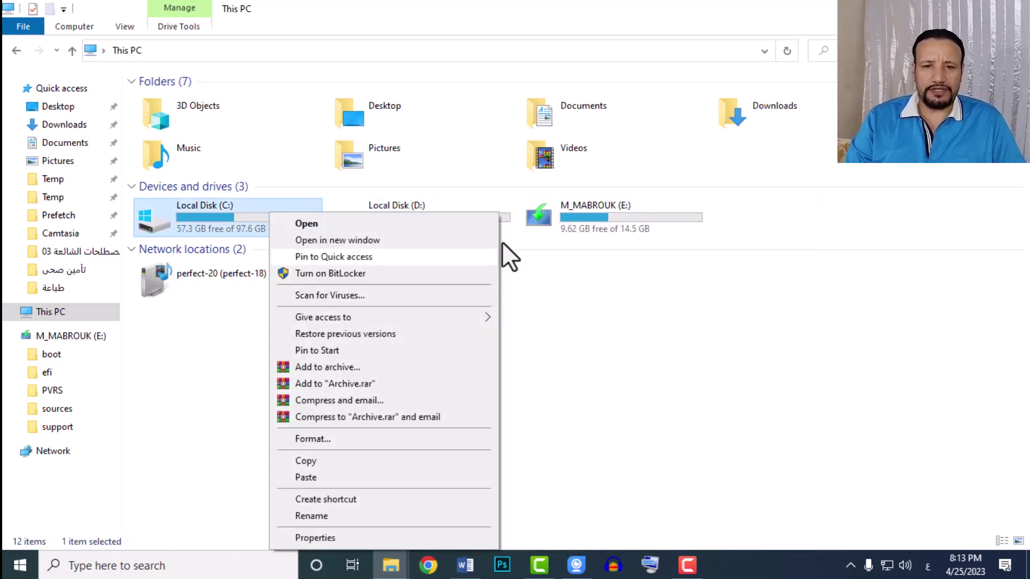
# - Open the properties of the USB drive (E:) to examine its file system, used space, free space and capacity
pyautogui.click(586, 204)
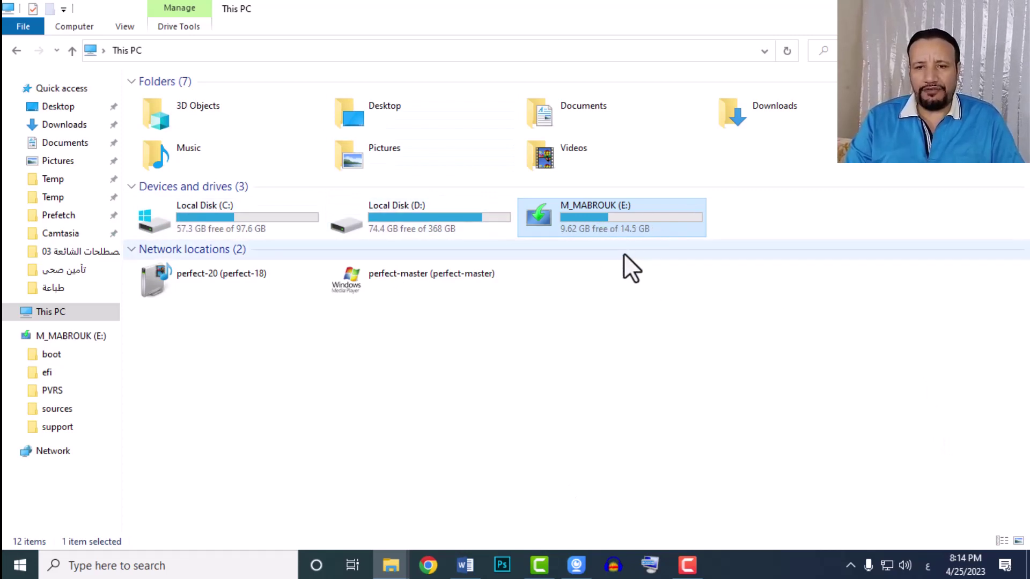
pyautogui.rightClick(620, 225)
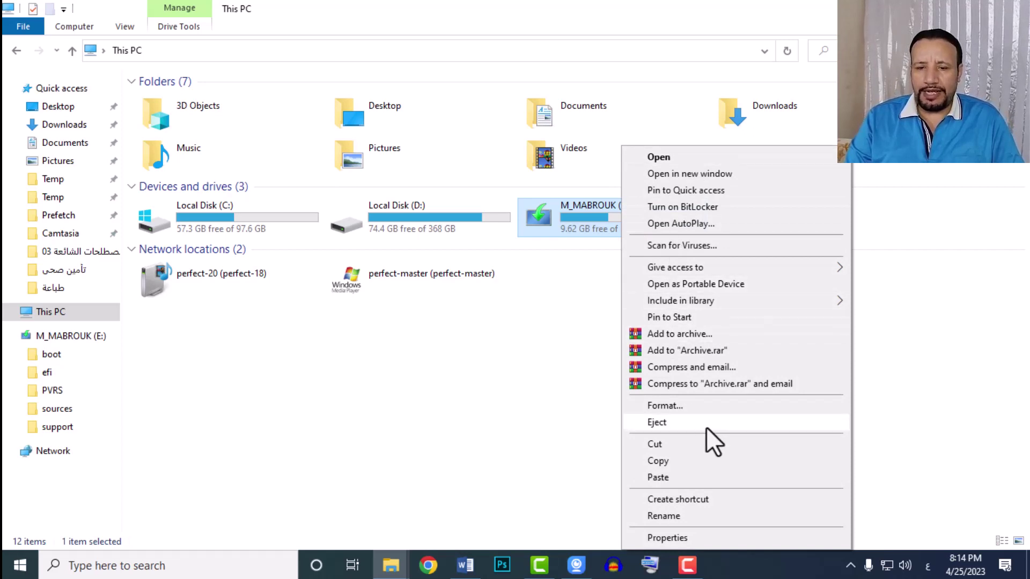
pyautogui.click(669, 536)
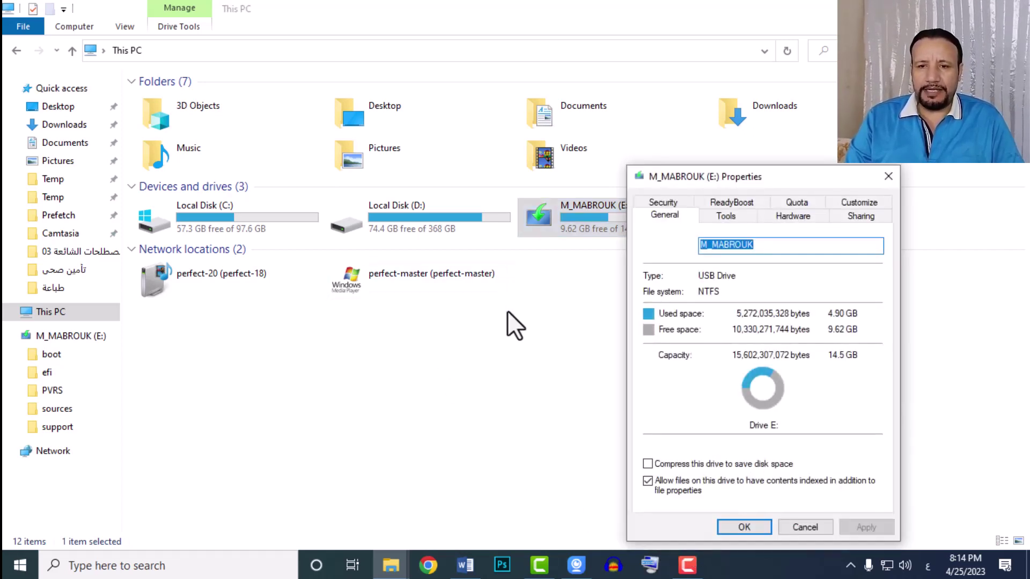
pyautogui.moveTo(753, 175); pyautogui.dragTo(576, 131)
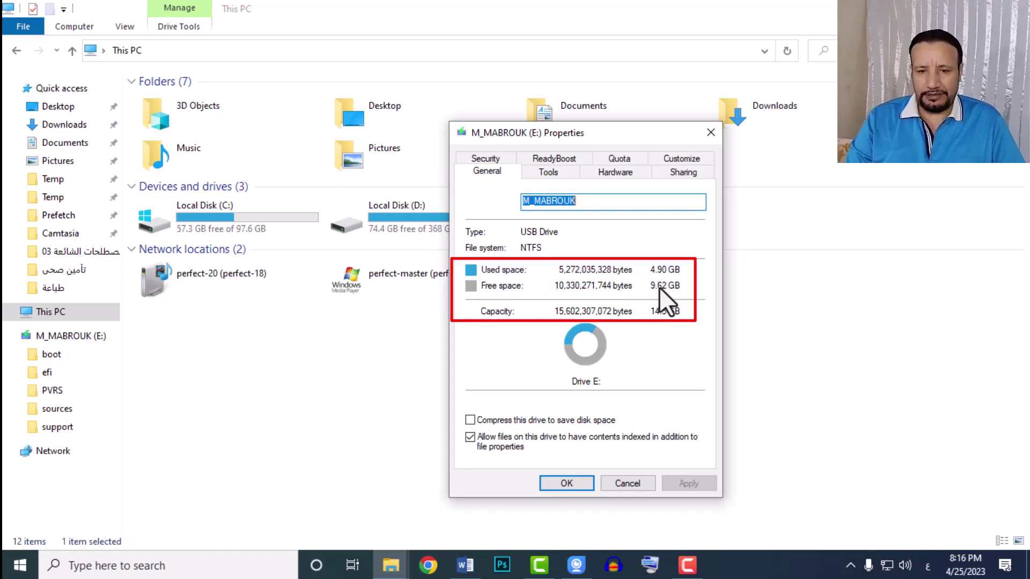
# - Review the USB drive's Hardware, Customize, Sharing, ReadyBoost and General properties, and close them without applying changes
pyautogui.click(511, 161)
pyautogui.click(625, 162)
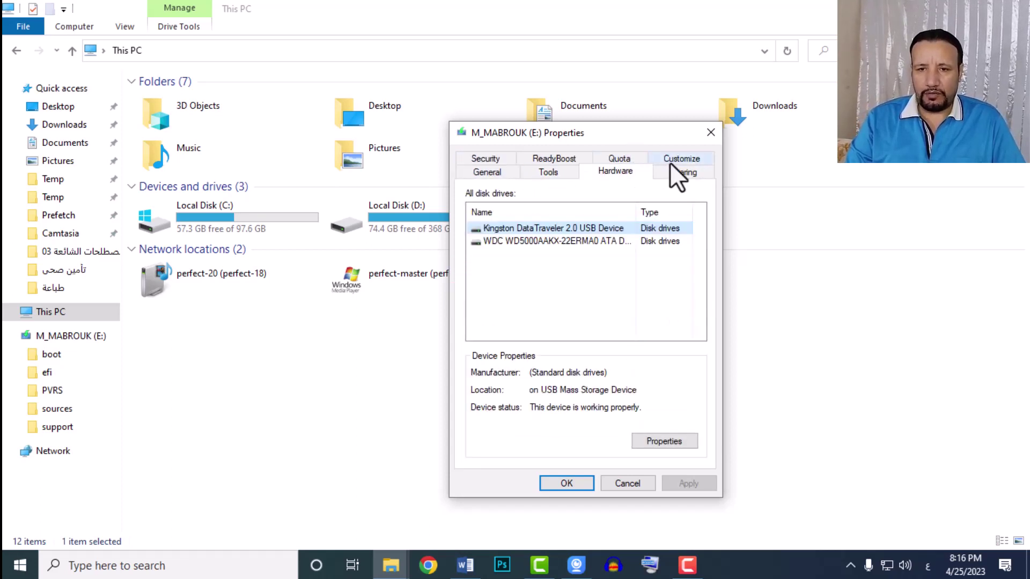
pyautogui.click(671, 161)
pyautogui.click(640, 174)
pyautogui.click(672, 175)
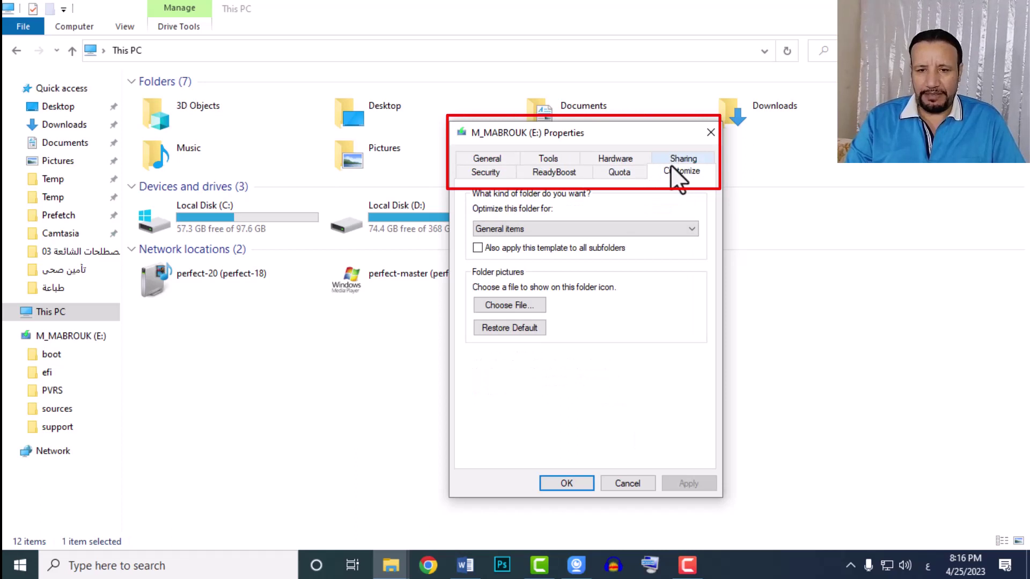
pyautogui.click(672, 160)
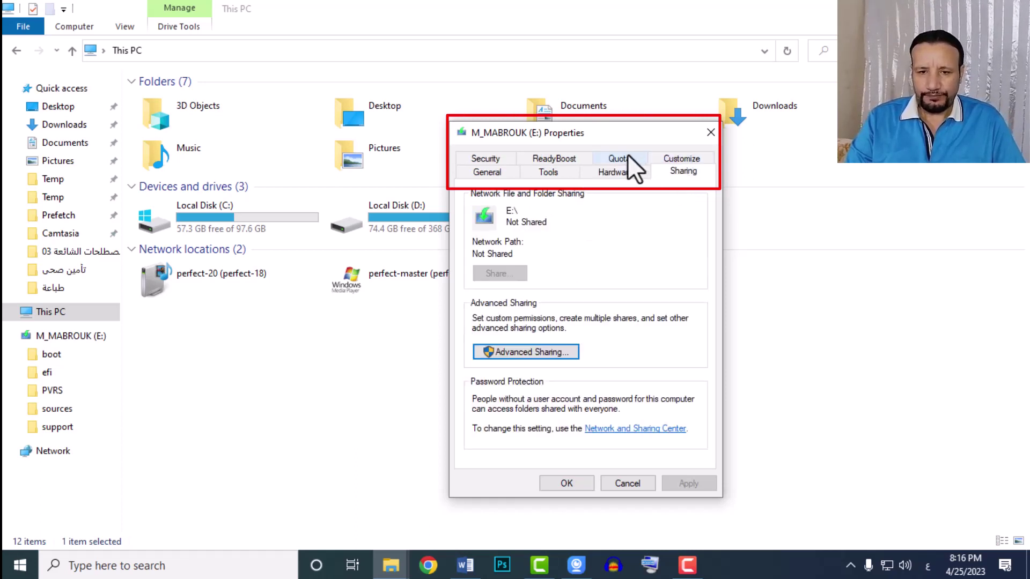
pyautogui.click(628, 157)
pyautogui.click(555, 170)
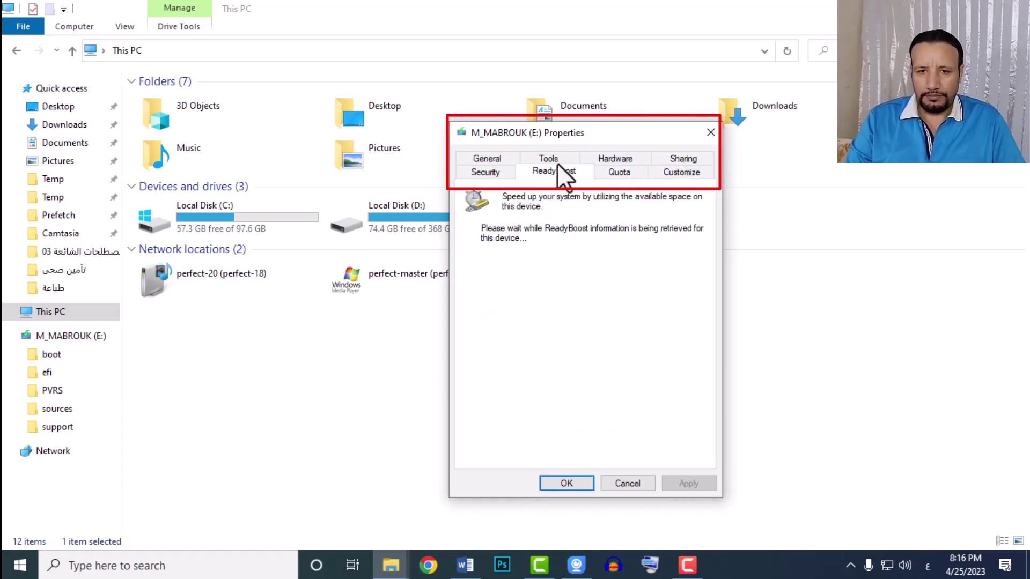
pyautogui.click(500, 159)
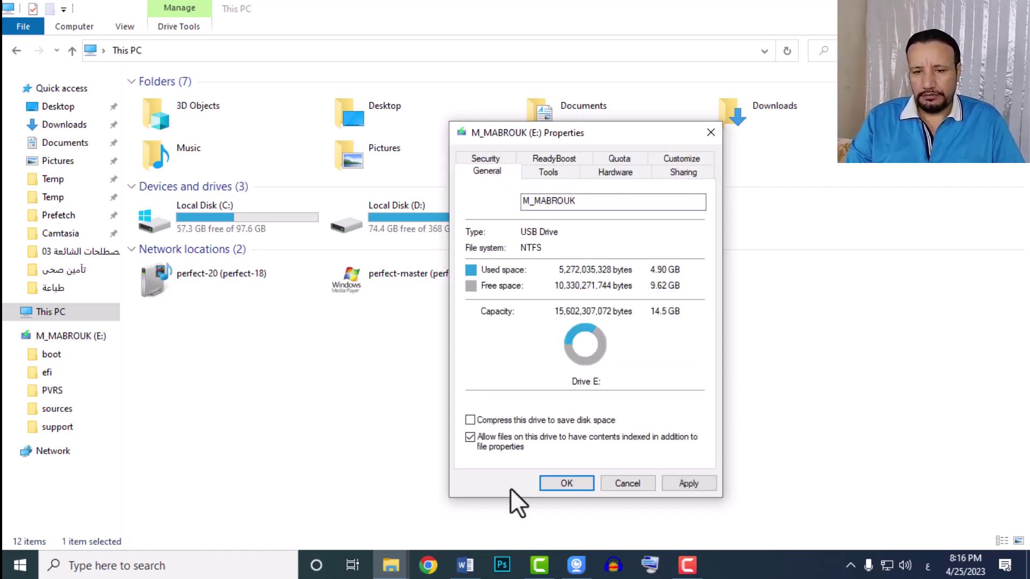
pyautogui.click(635, 483)
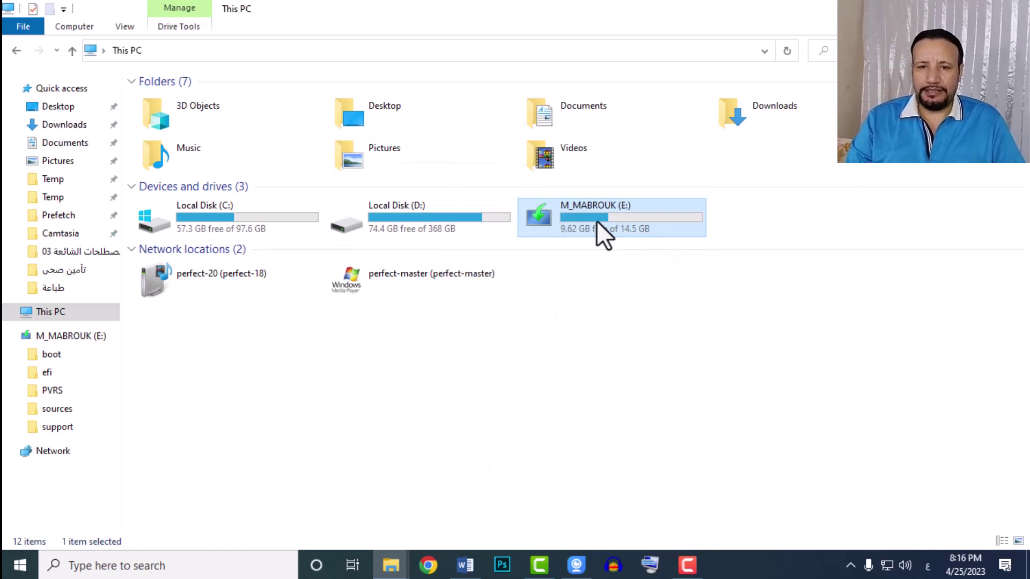
# - Open the Format settings for the USB drive (E:) and examine the available capacity options
pyautogui.rightClick(594, 220)
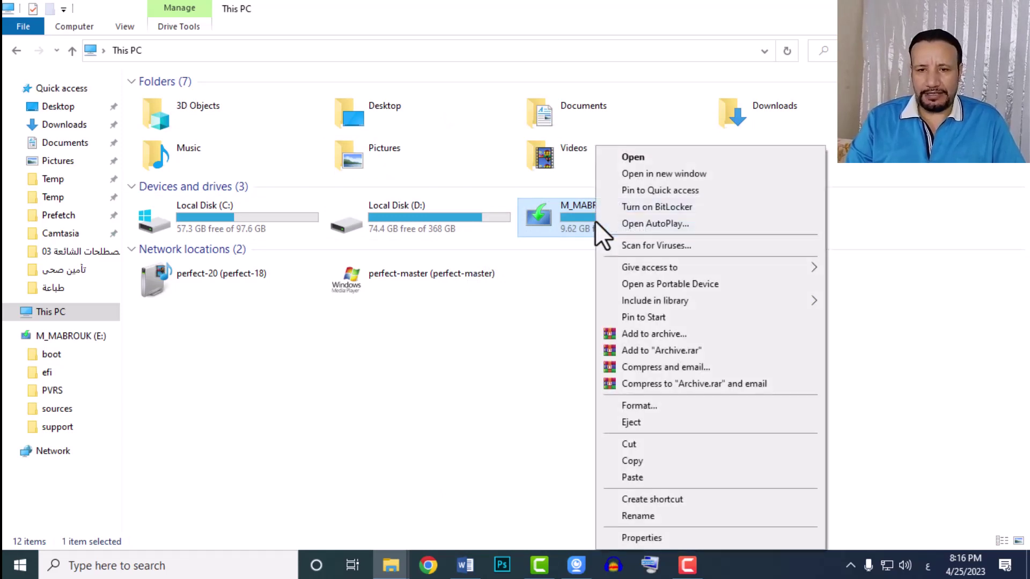
pyautogui.click(636, 406)
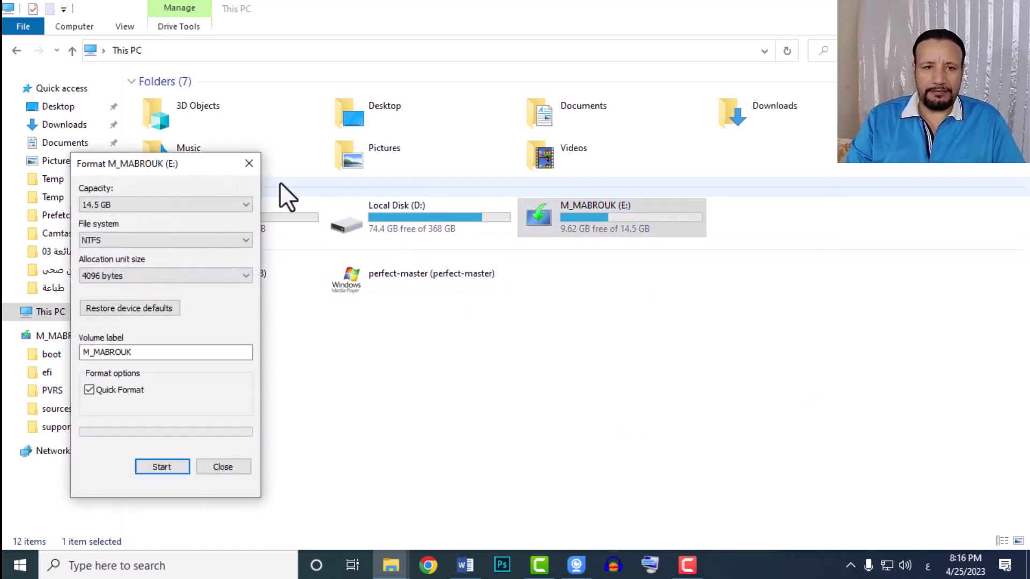
pyautogui.moveTo(218, 160); pyautogui.dragTo(889, 124)
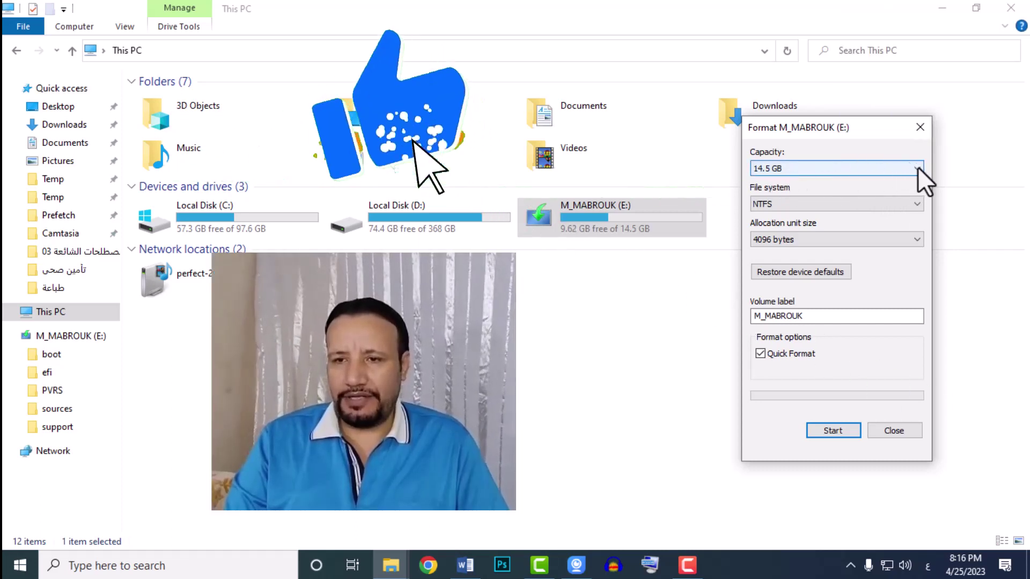
pyautogui.click(918, 168)
pyautogui.click(918, 168)
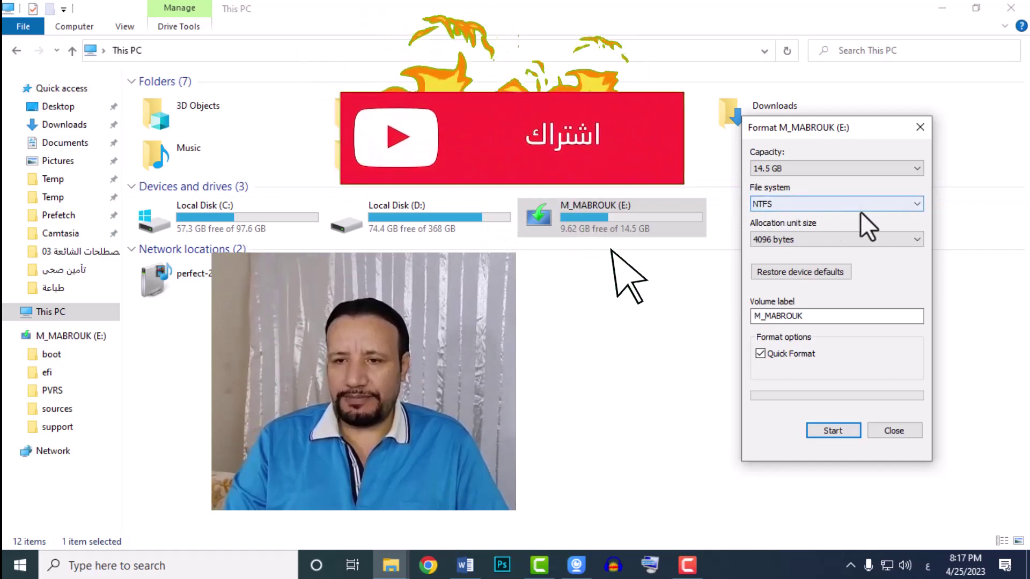
# - Set the USB drive's format options to the FAT32 (Default) file system and Default allocation size
pyautogui.click(916, 206)
pyautogui.click(907, 191)
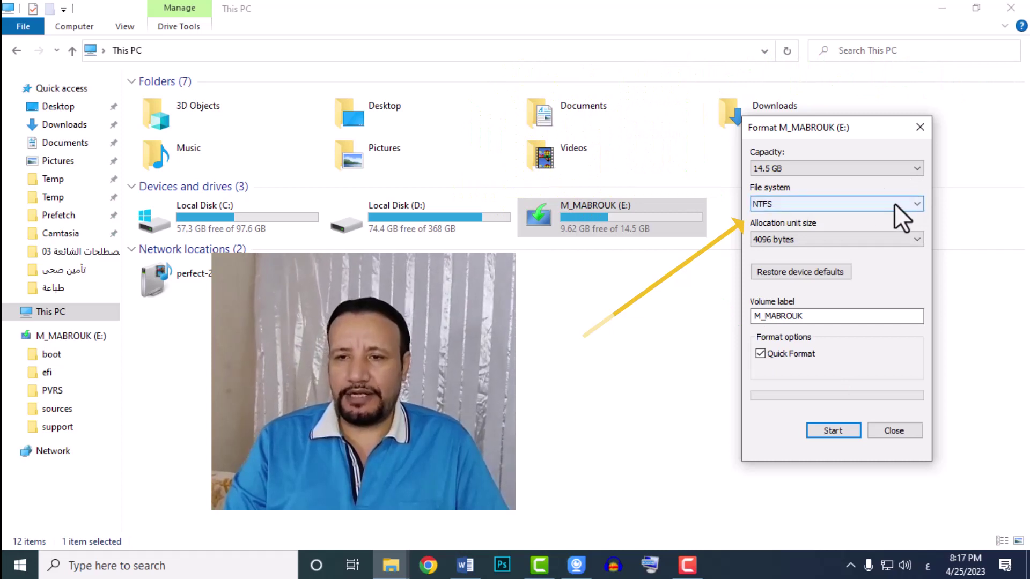
pyautogui.click(918, 205)
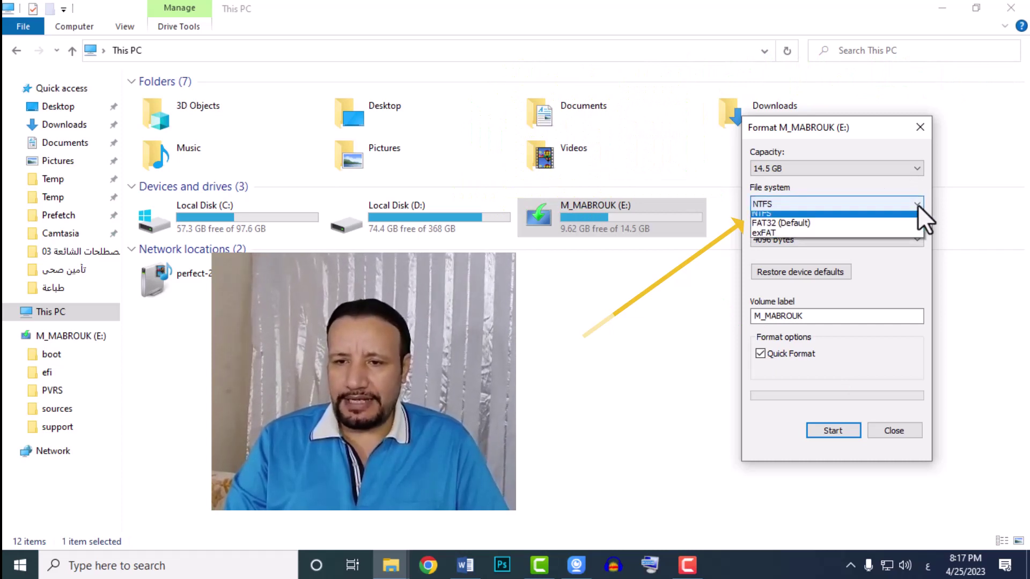
pyautogui.click(800, 227)
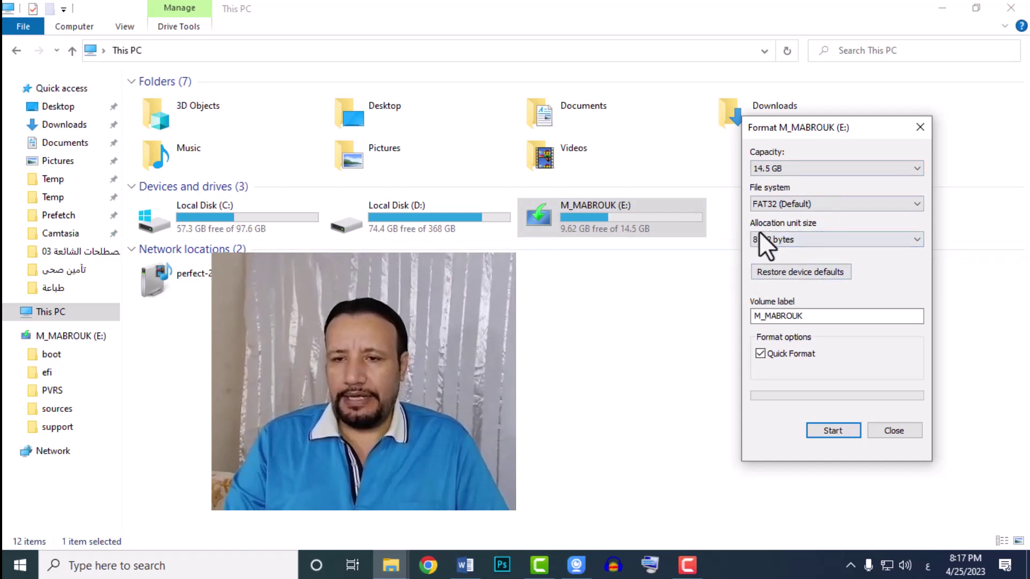
pyautogui.click(804, 240)
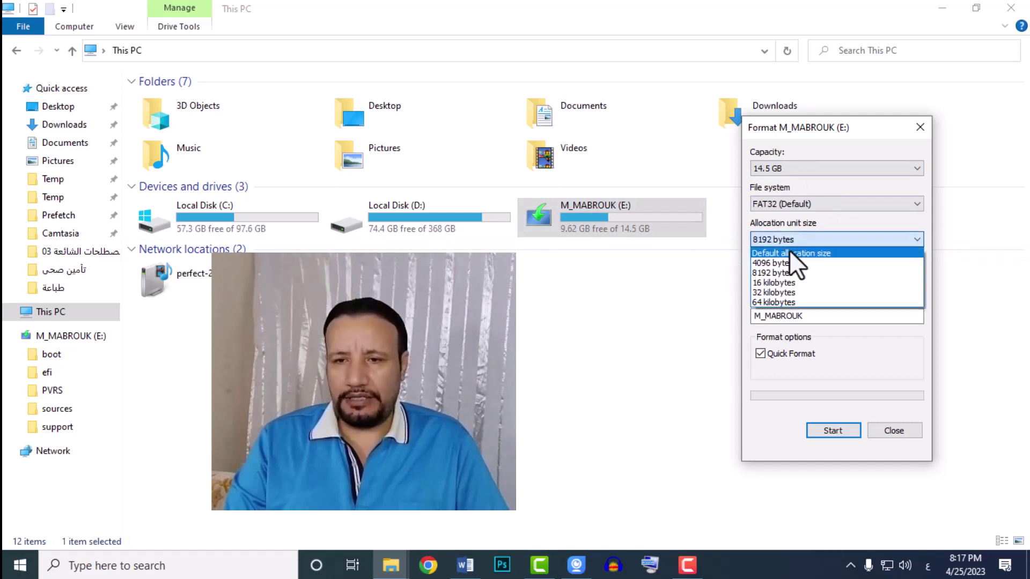
pyautogui.click(789, 250)
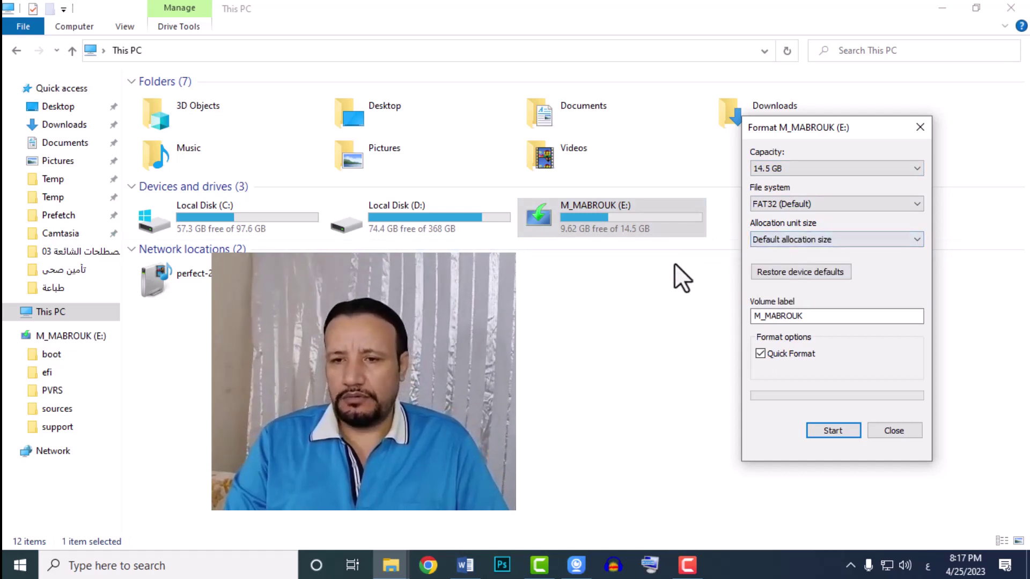
# - Replace the USB drive's volume label with "نبذة ابداعى" in the Format settings
pyautogui.click(766, 316)
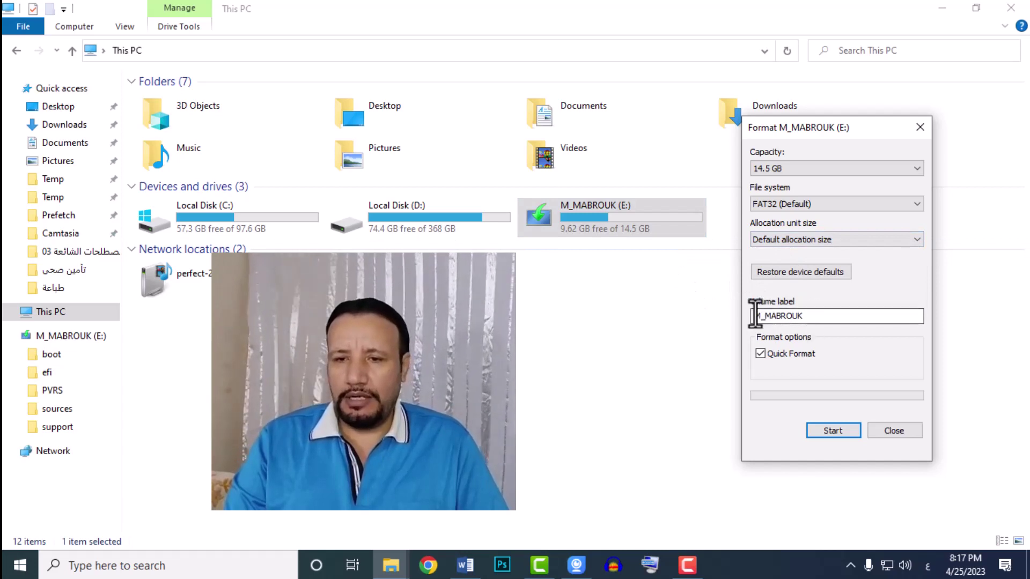
pyautogui.click(810, 317)
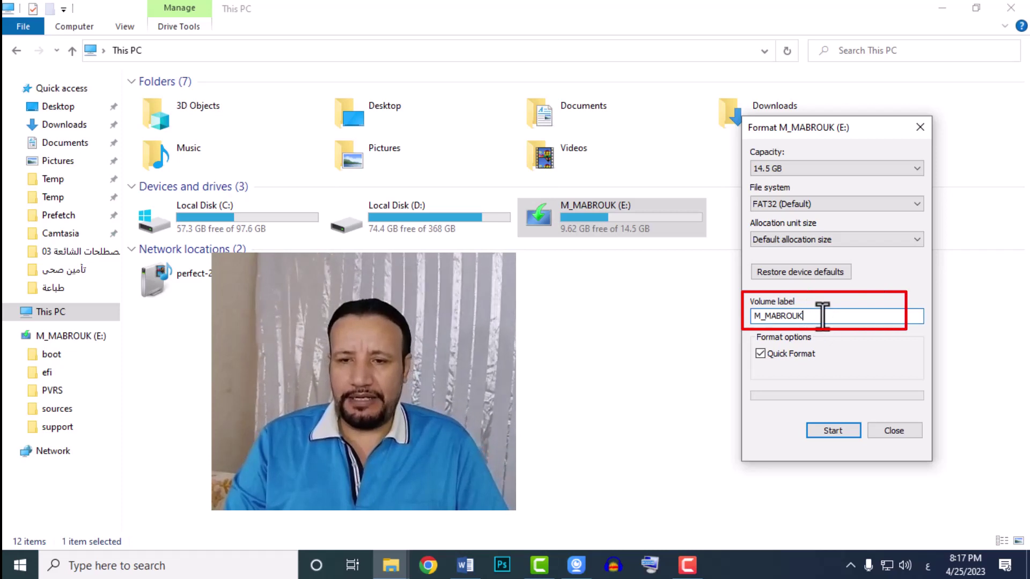
pyautogui.moveTo(822, 316); pyautogui.dragTo(726, 315)
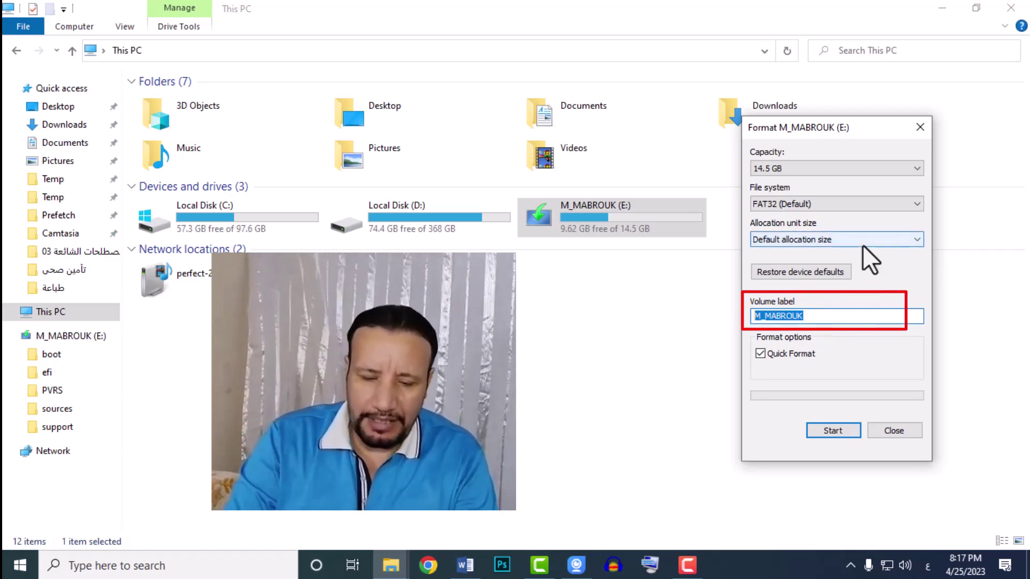
pyautogui.write('نبذة ابداعى')
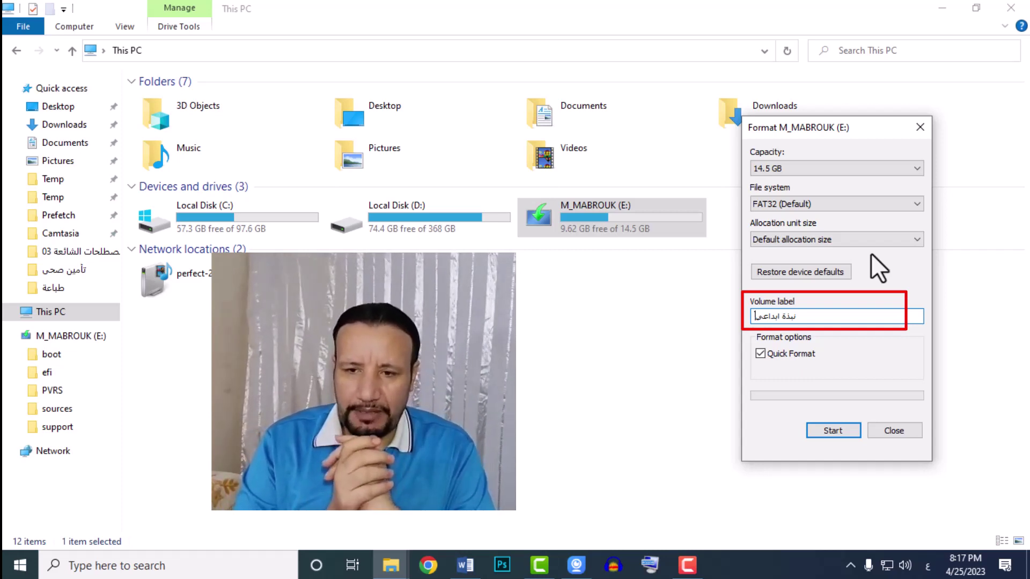
# - Change the volume label in the Format settings to a person's first name in Arabic
pyautogui.press('BackSpace')
pyautogui.press('BackSpace')
pyautogui.press('BackSpace')
pyautogui.press('BackSpace')
pyautogui.press('BackSpace')
pyautogui.press('BackSpace')
pyautogui.press('BackSpace')
pyautogui.press('BackSpace')
pyautogui.press('BackSpace')
pyautogui.press('BackSpace')
pyautogui.press('BackSpace')
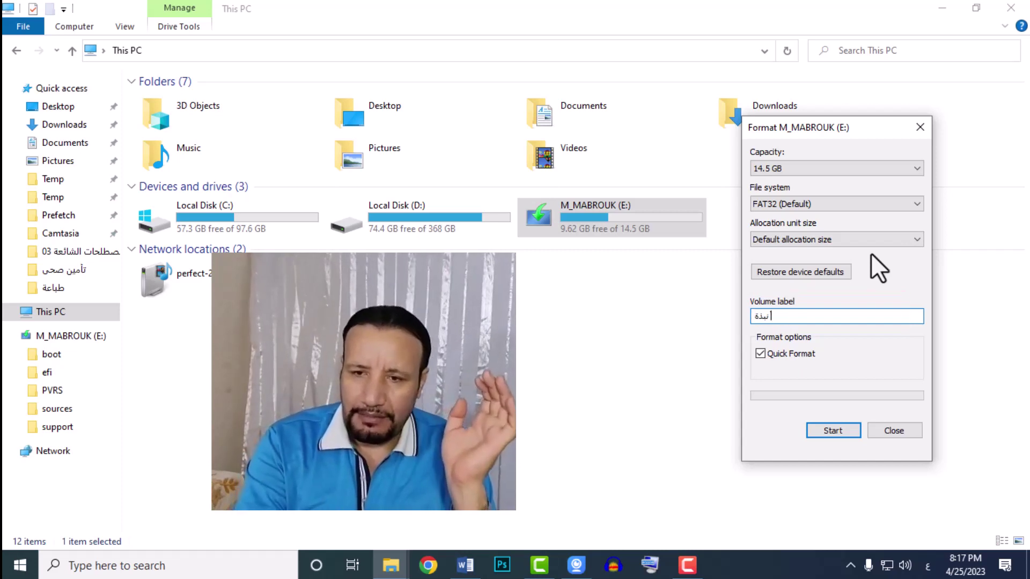
pyautogui.write('مح')
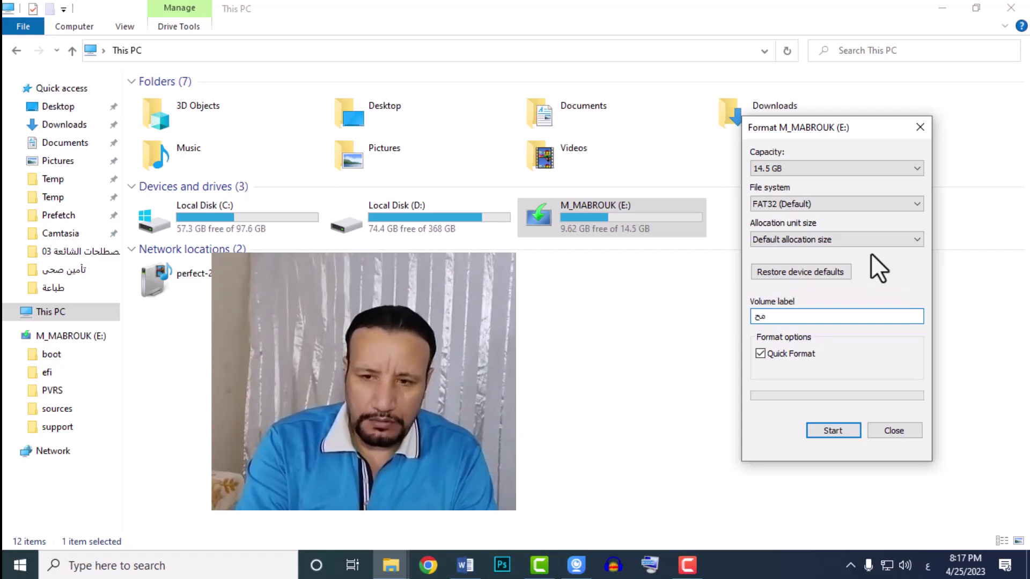
pyautogui.write('مود')
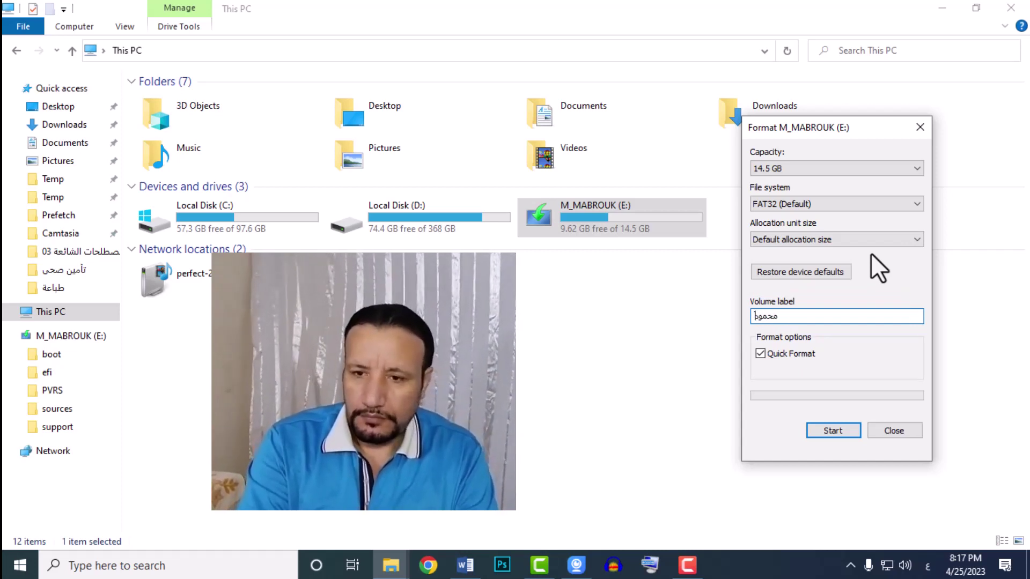
# - Replace the volume label with a different, shorter Arabic first name
pyautogui.press('BackSpace')
pyautogui.press('BackSpace')
pyautogui.press('BackSpace')
pyautogui.press('BackSpace')
pyautogui.press('BackSpace')
pyautogui.write('م')
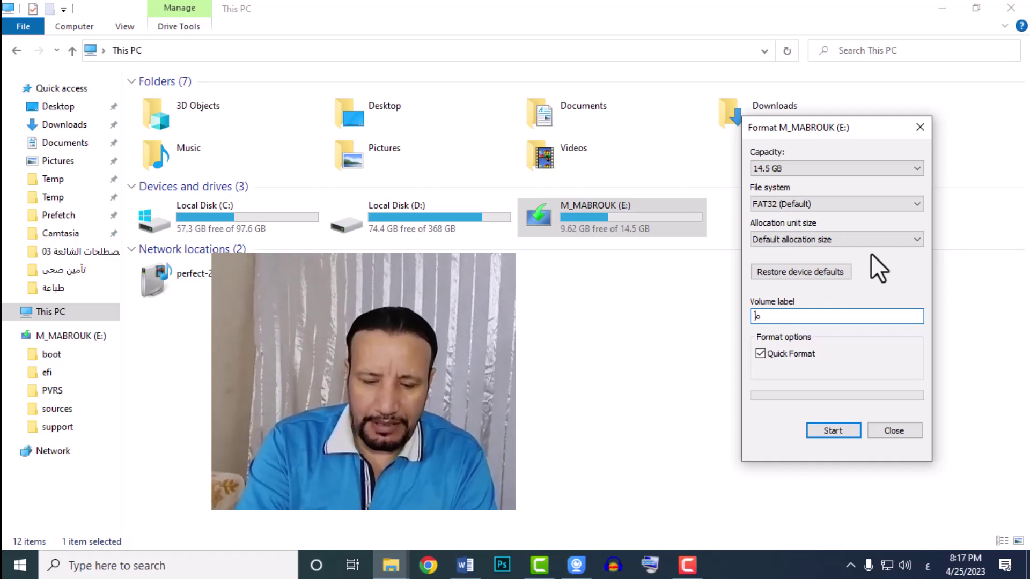
pyautogui.press('BackSpace')
pyautogui.write('ندى')
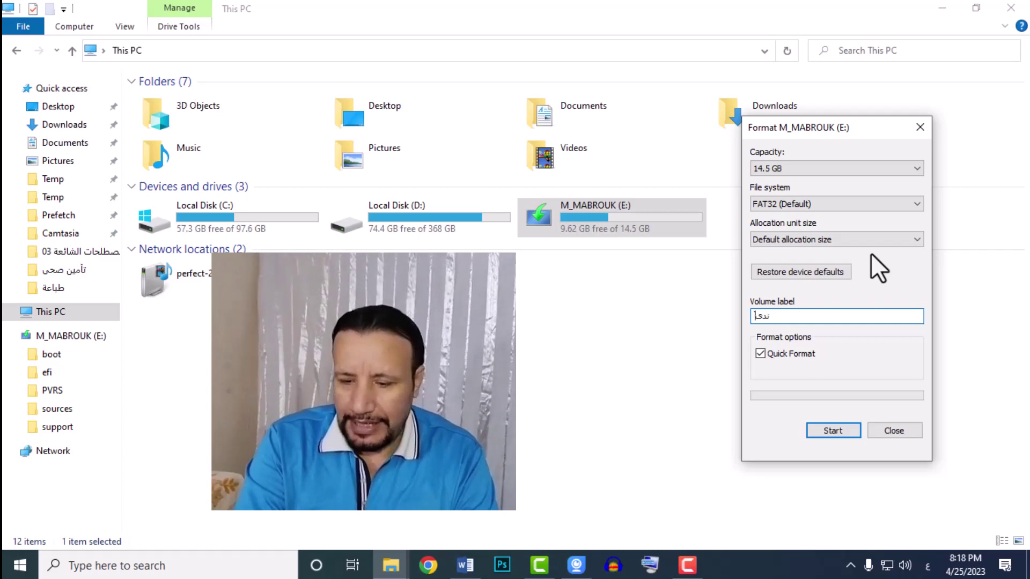
# - Clear the volume label and turn off Quick Format, then close the Format settings without formatting the USB drive
pyautogui.press('BackSpace')
pyautogui.press('BackSpace')
pyautogui.press('BackSpace')
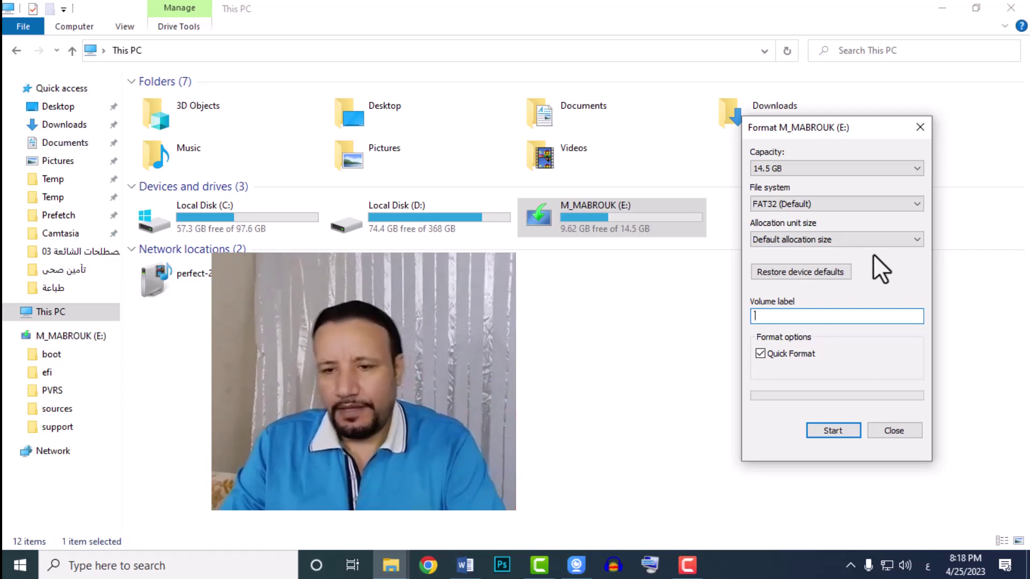
pyautogui.click(760, 356)
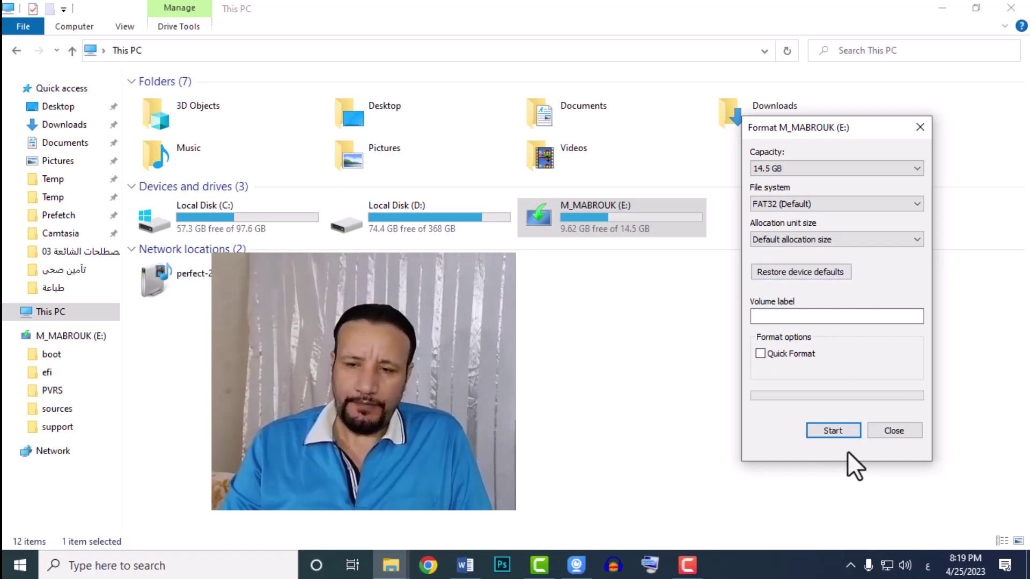
pyautogui.click(884, 431)
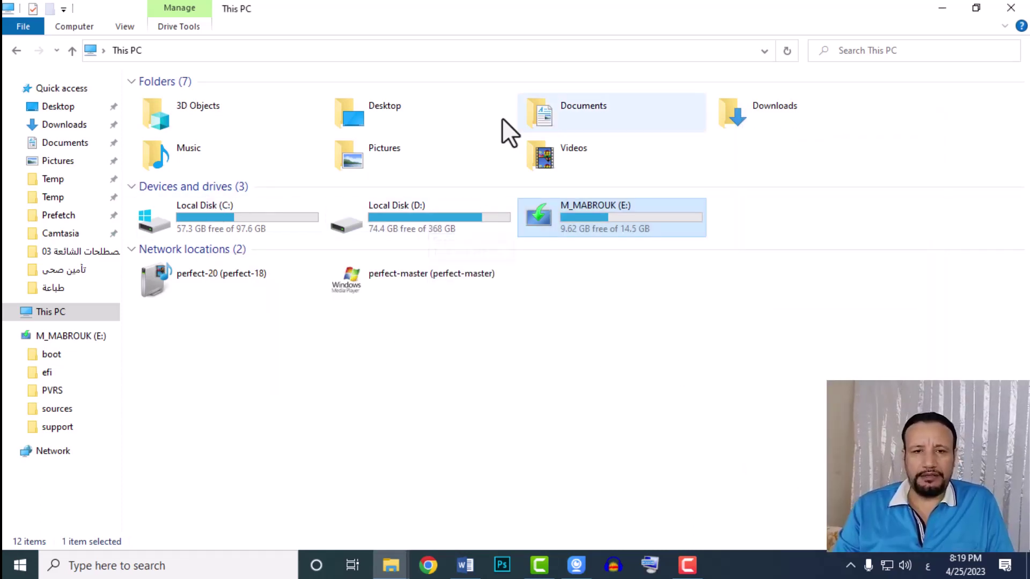
# - Review the Format settings of Local Disk (D:), including file system and volume label, and close them without formatting
pyautogui.click(421, 206)
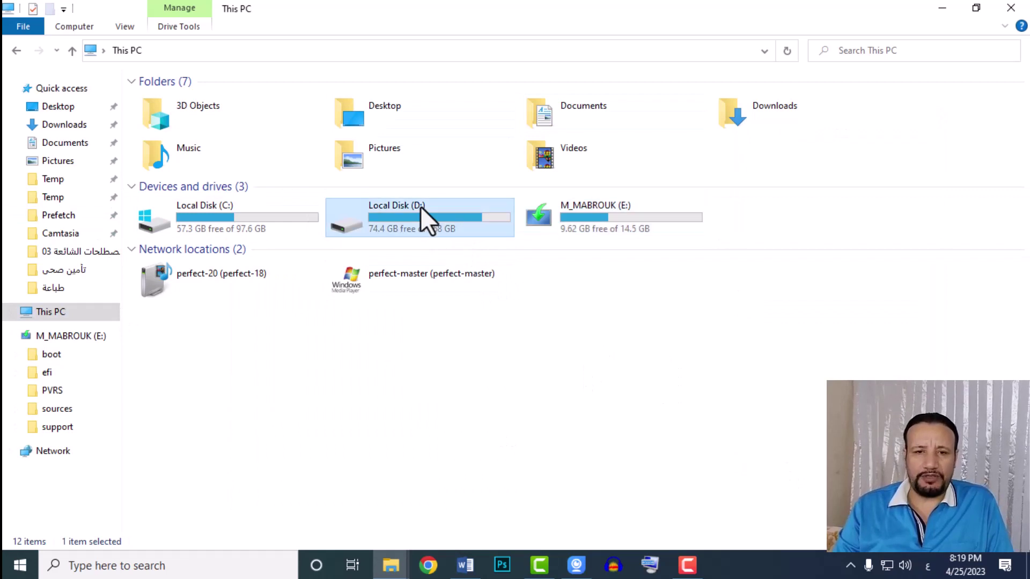
pyautogui.rightClick(420, 206)
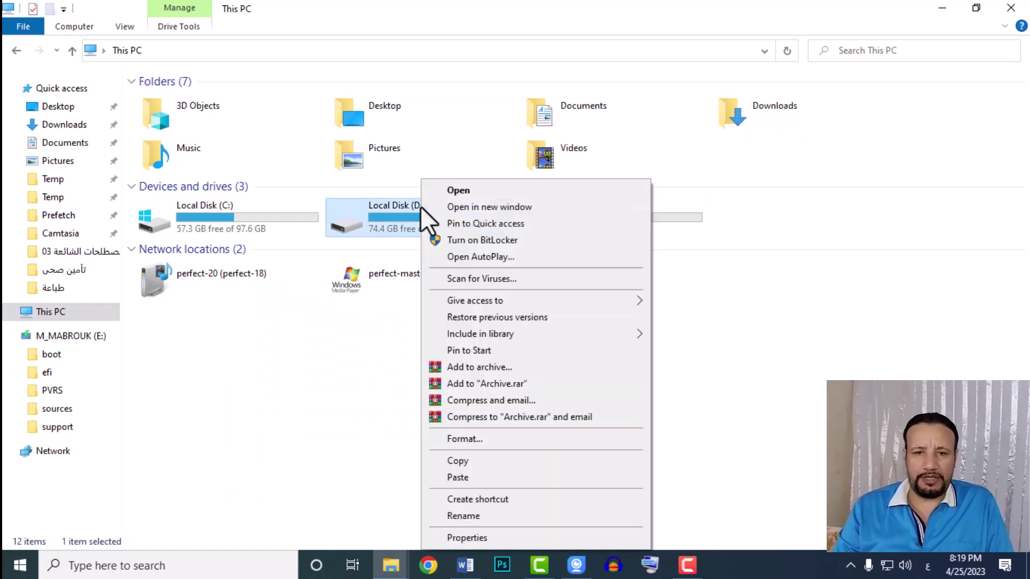
pyautogui.click(469, 438)
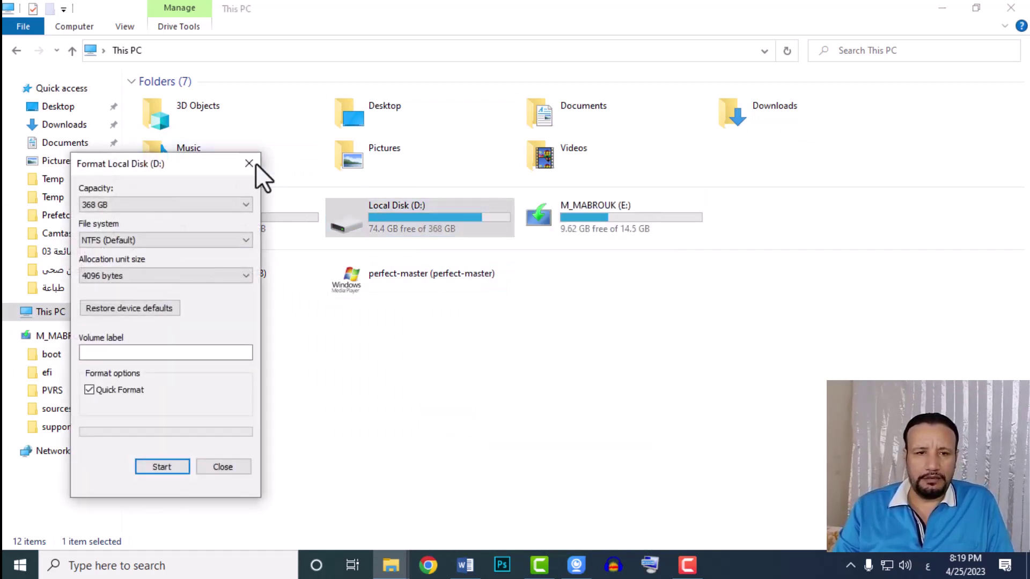
pyautogui.moveTo(171, 164); pyautogui.dragTo(697, 97)
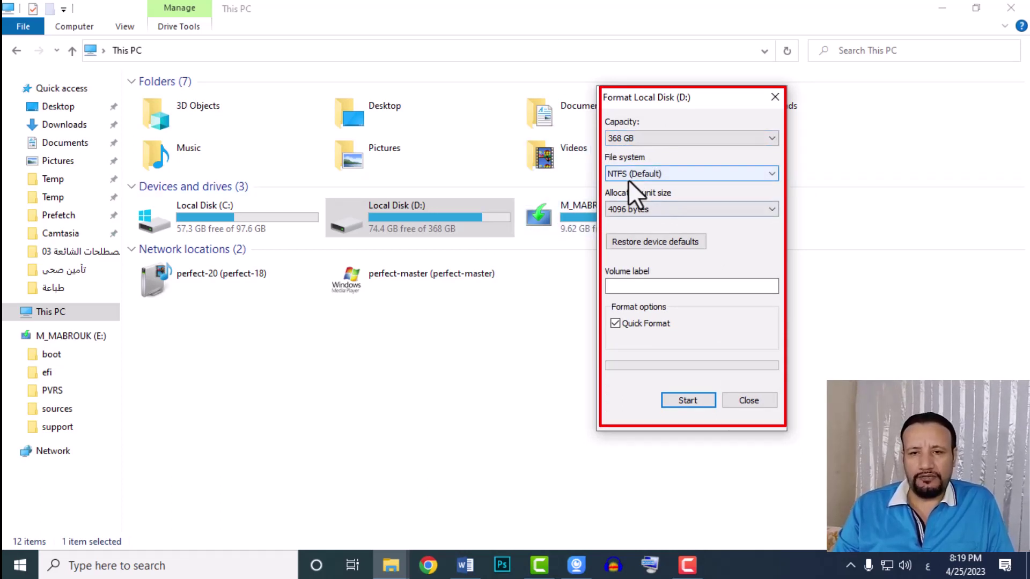
pyautogui.click(665, 177)
pyautogui.click(665, 176)
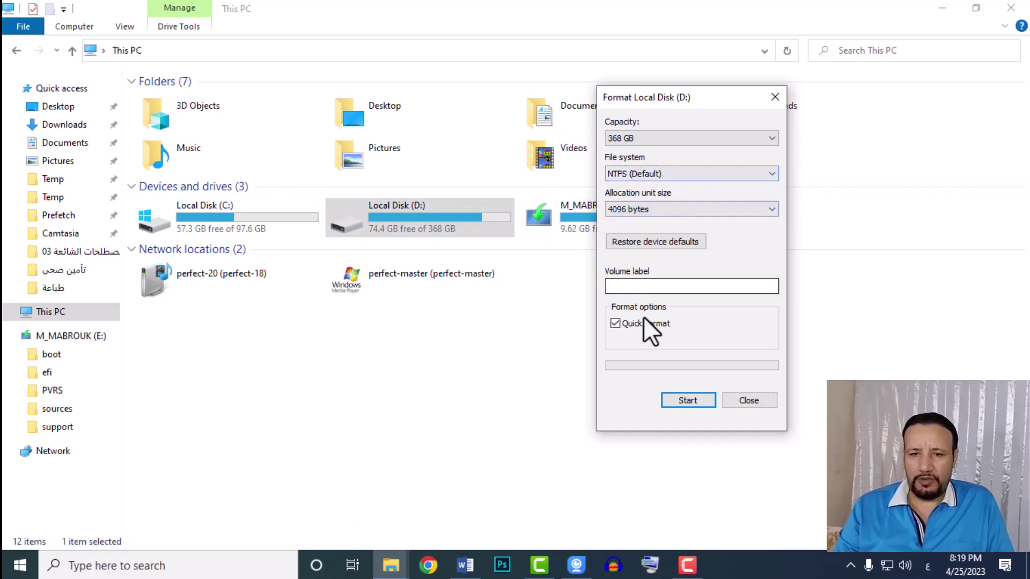
pyautogui.click(656, 285)
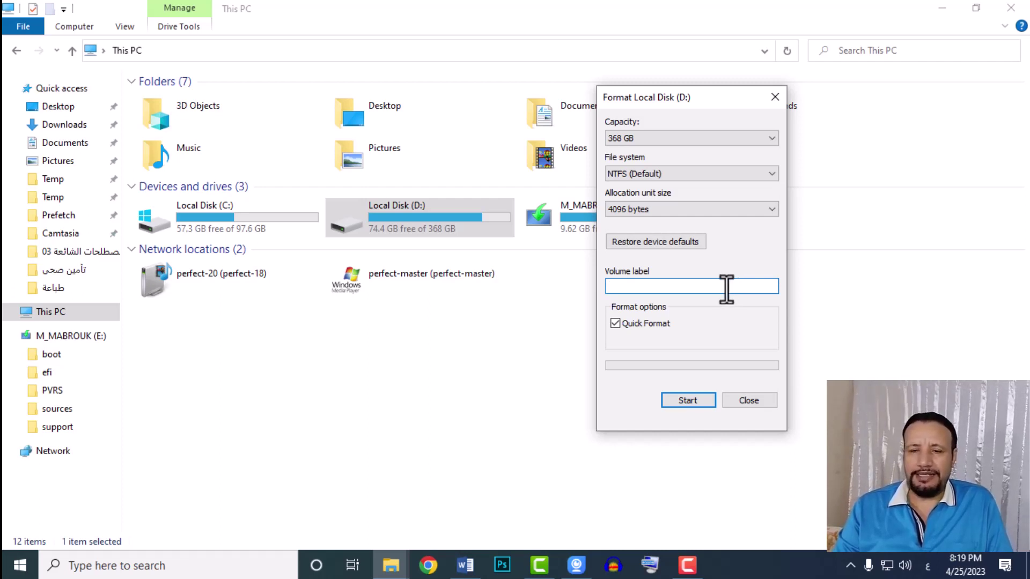
pyautogui.click(756, 401)
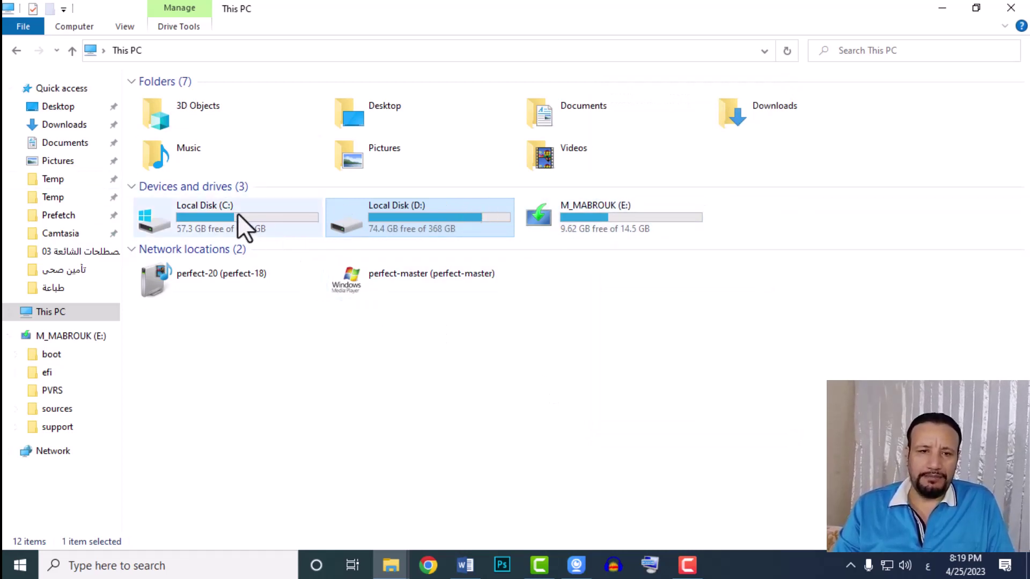
# - Try to format the Windows drive, Local Disk (C:), and clear the drive selection
pyautogui.moveTo(136, 216)
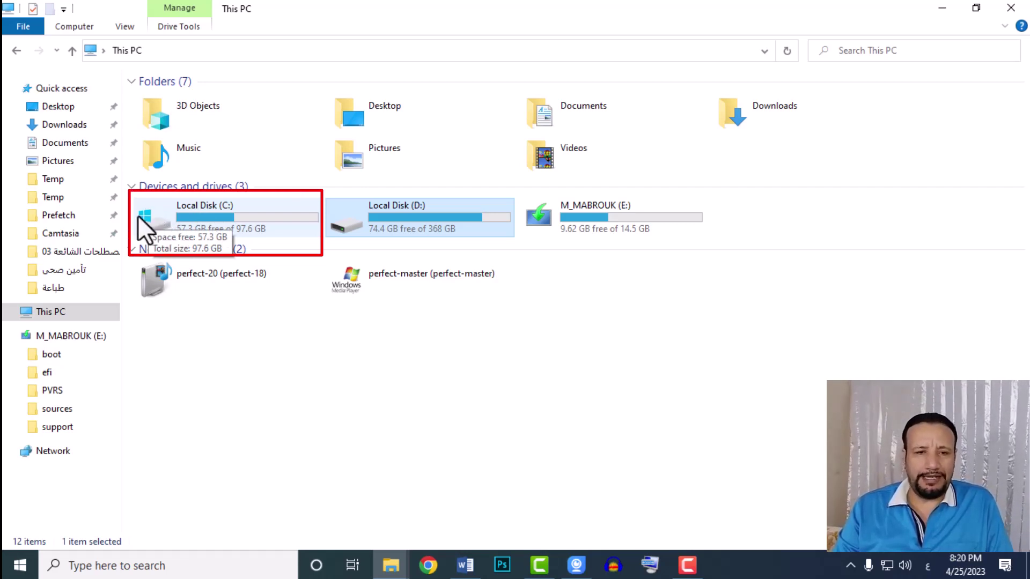
pyautogui.rightClick(209, 213)
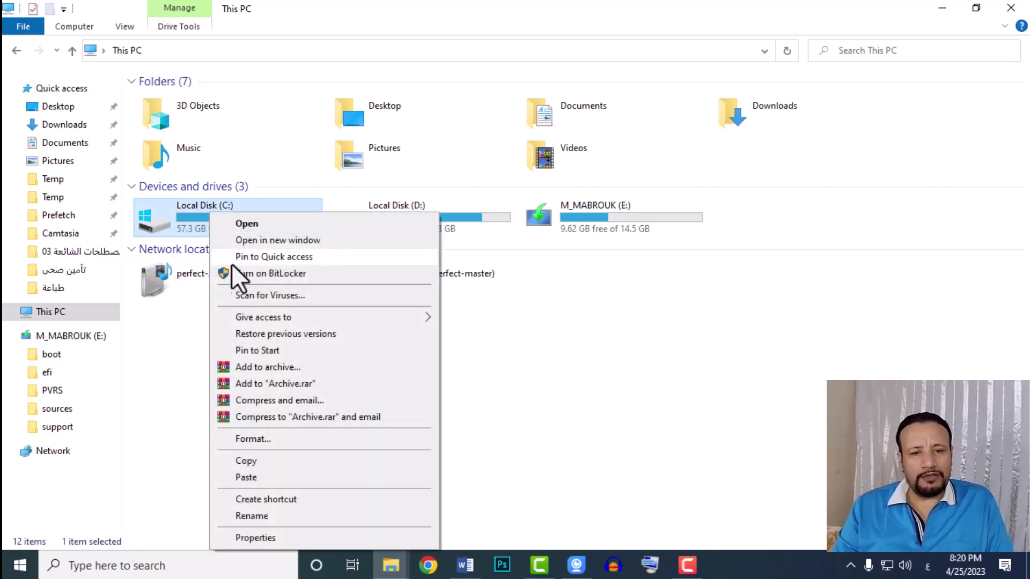
pyautogui.click(244, 440)
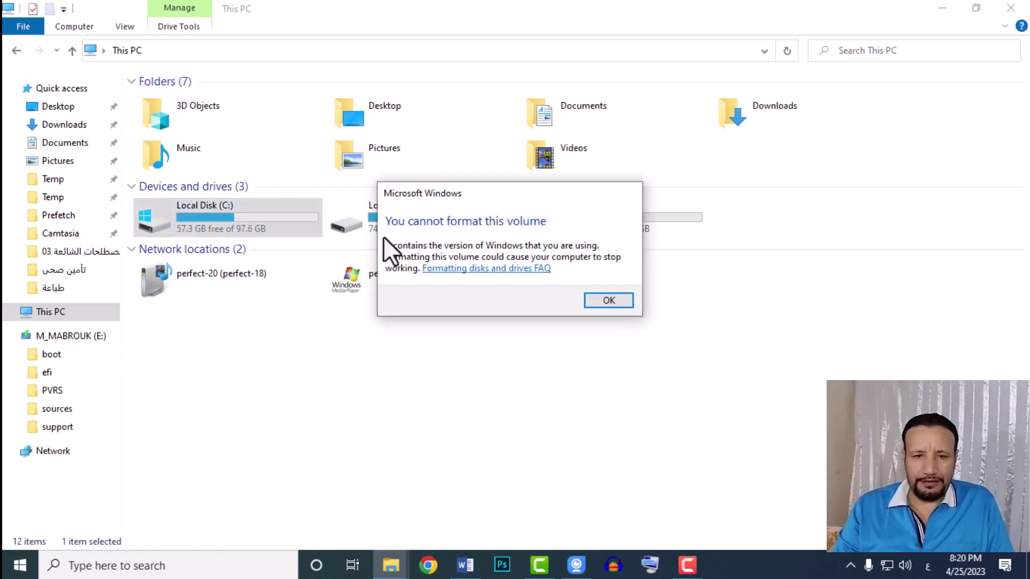
pyautogui.moveTo(487, 189); pyautogui.dragTo(566, 295)
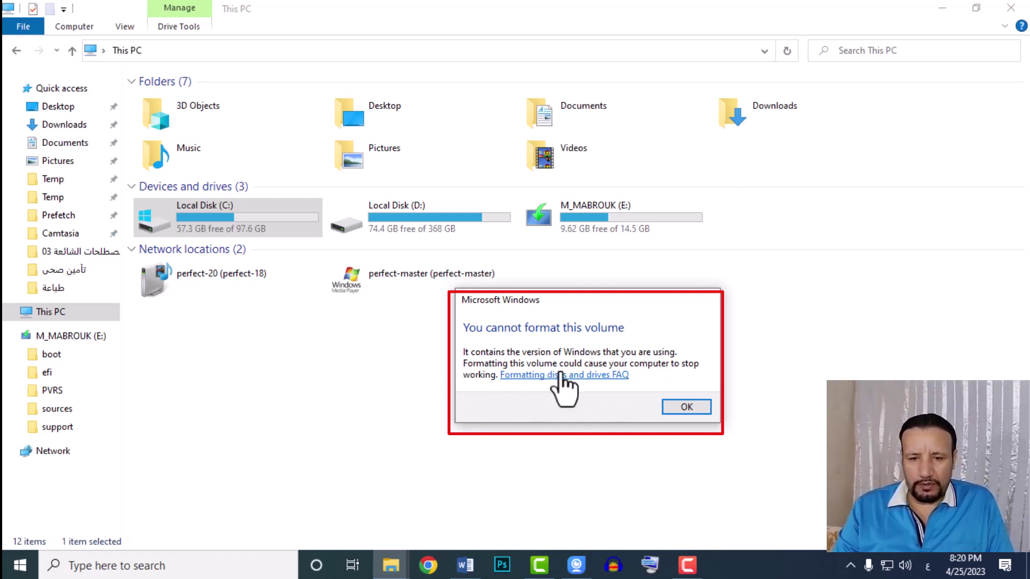
pyautogui.click(695, 412)
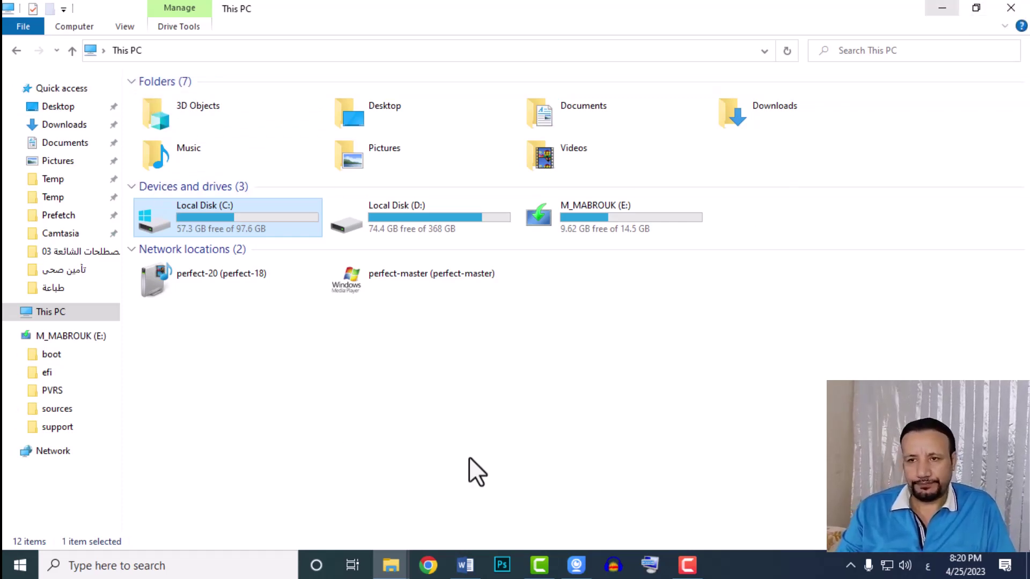
pyautogui.click(573, 450)
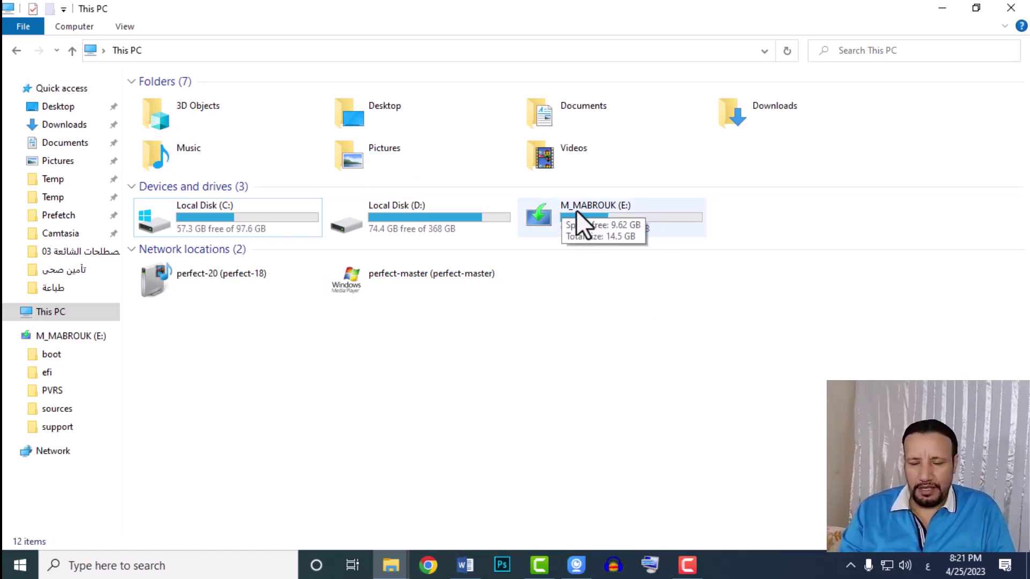
# - View the safe-removal options for the connected USB devices, and dismiss them without ejecting anything
pyautogui.click(846, 565)
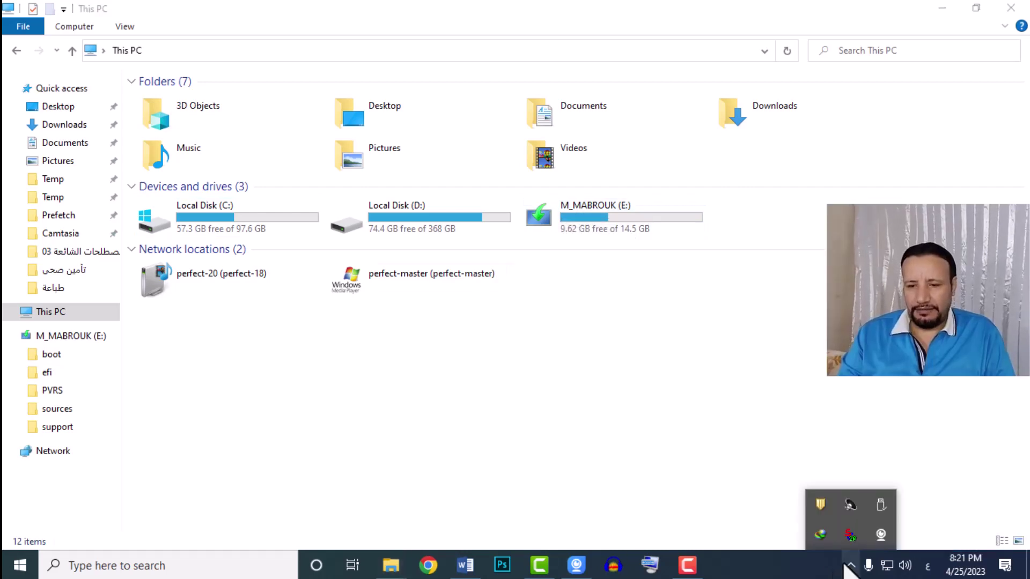
pyautogui.click(878, 501)
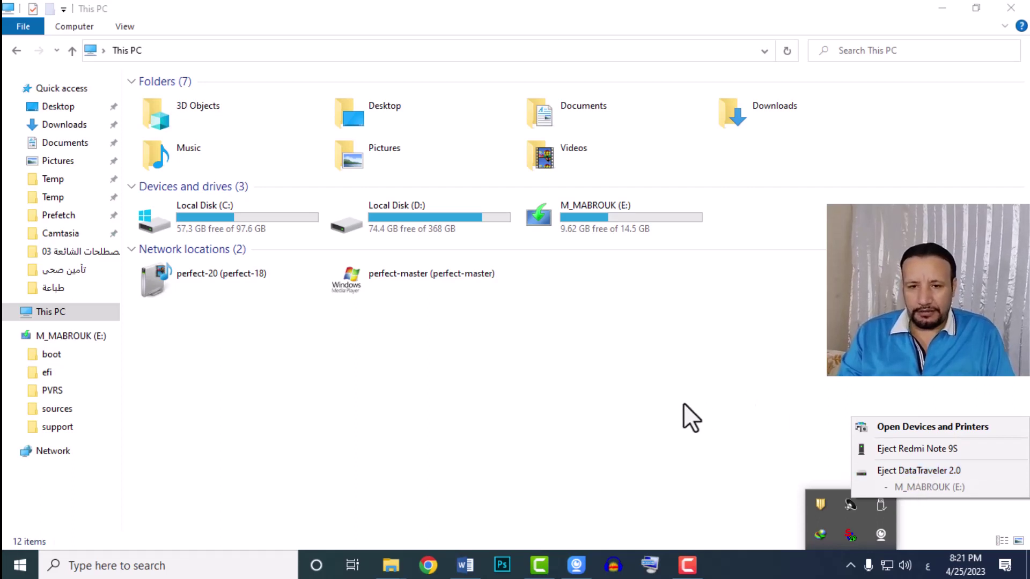
pyautogui.click(675, 370)
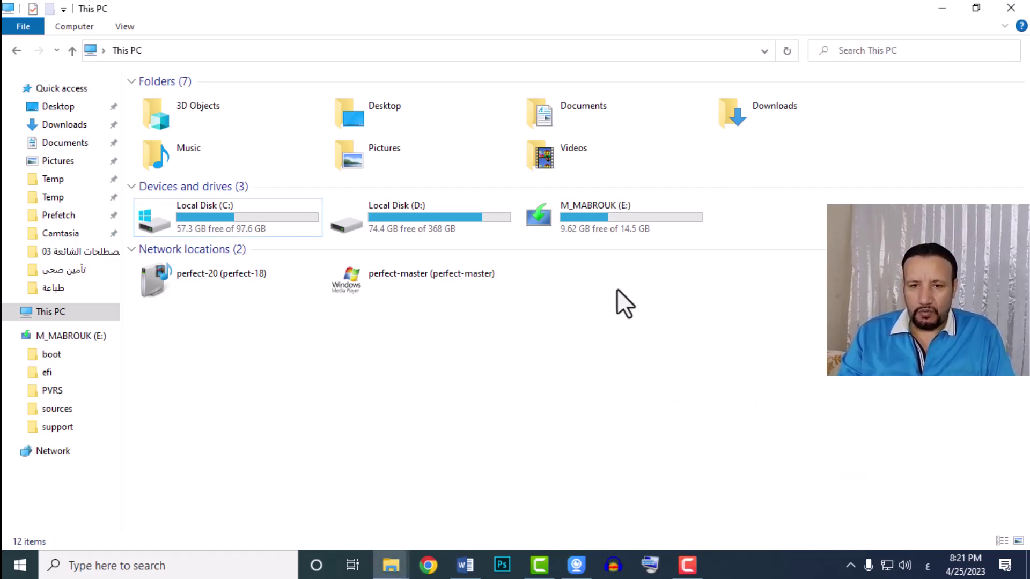
# - Eject the USB drive (E:) through its own commands in This PC
pyautogui.rightClick(586, 215)
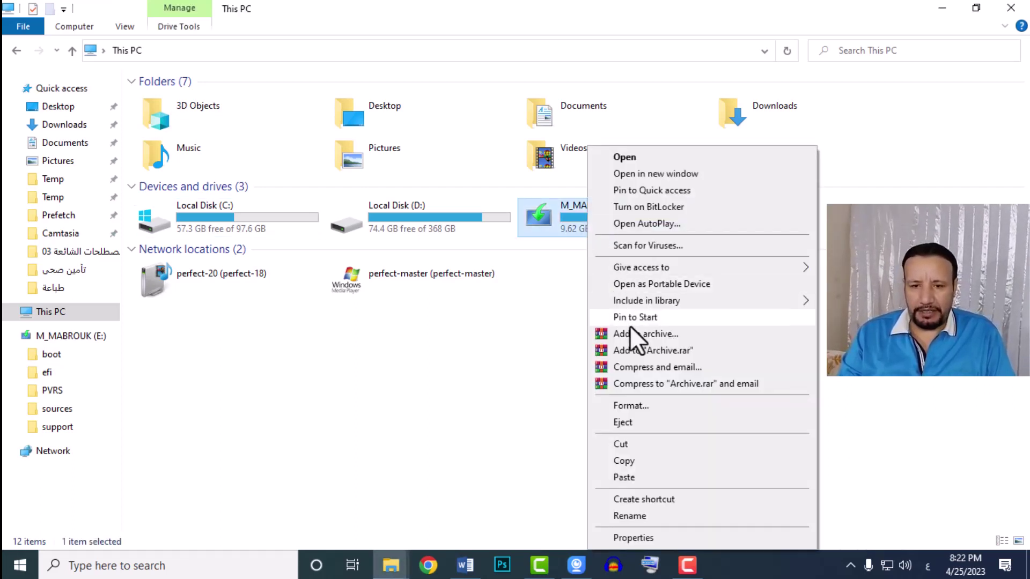
pyautogui.click(624, 425)
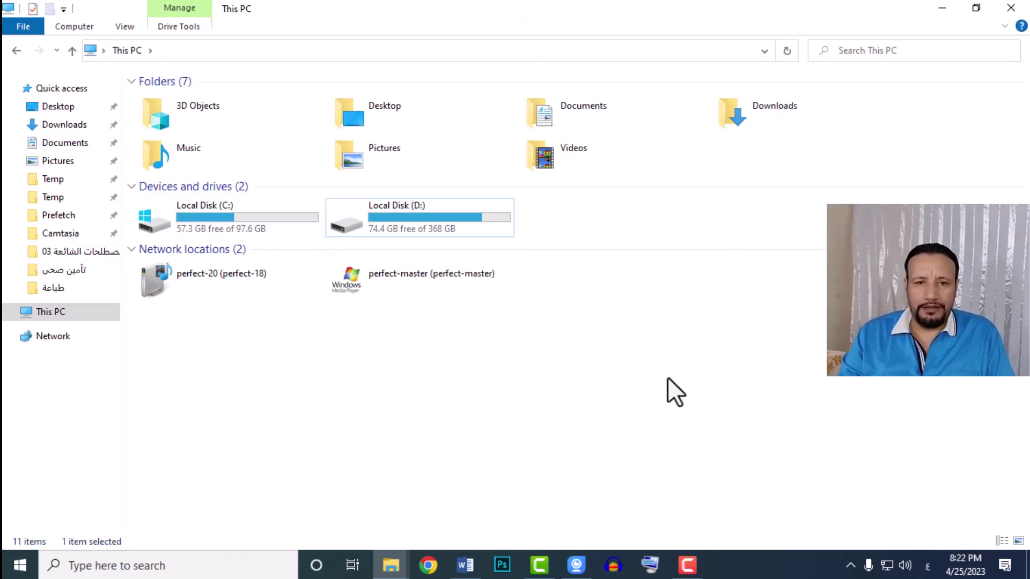
pyautogui.click(626, 327)
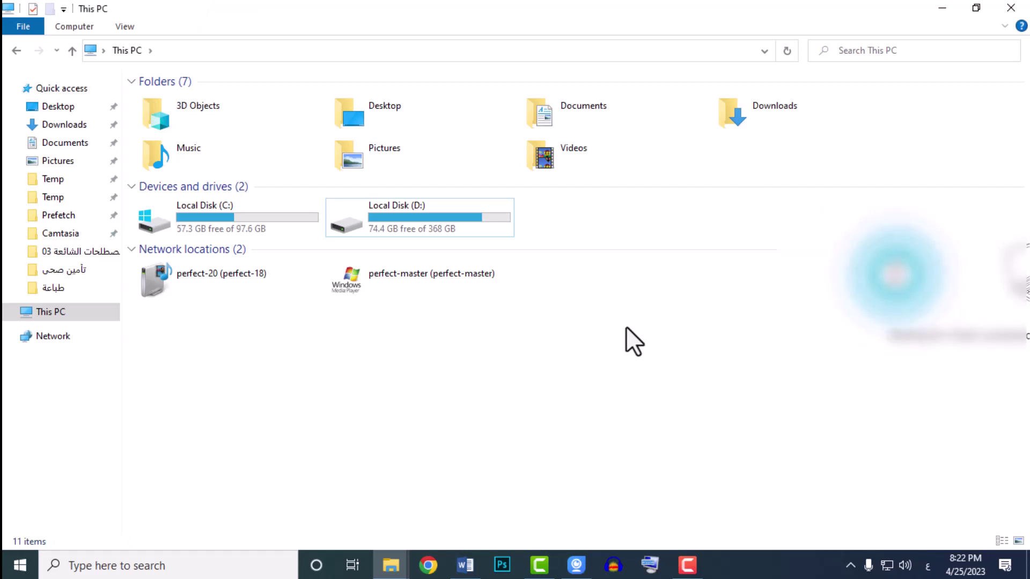